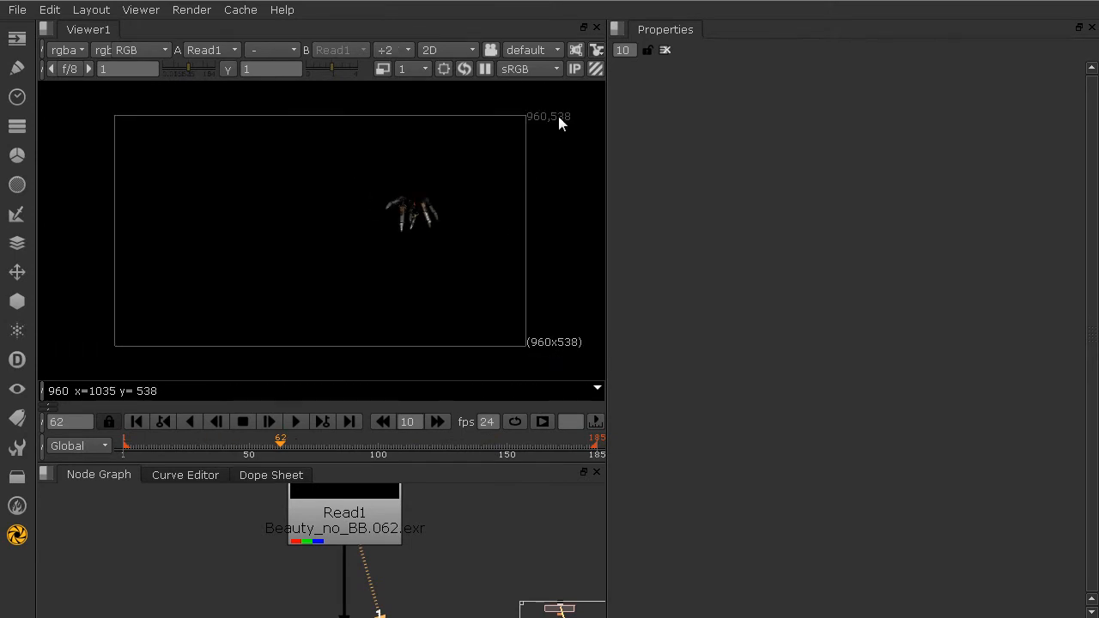
View the DirBlurWrapper1 output at frame 86 and open that node's properties.
mouse_move(329, 449)
left_mouse_down()
mouse_move(506, 448)
mouse_move(133, 447)
mouse_move(357, 444)
mouse_move(342, 449)
left_mouse_up()
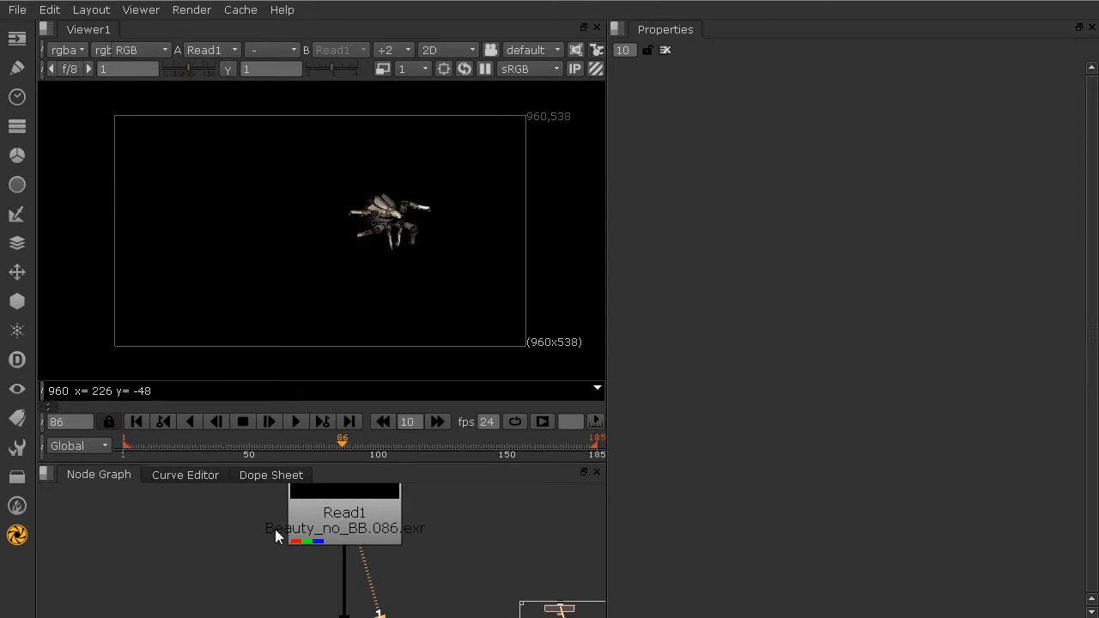
middle_click_drag(249, 601, 247, 405)
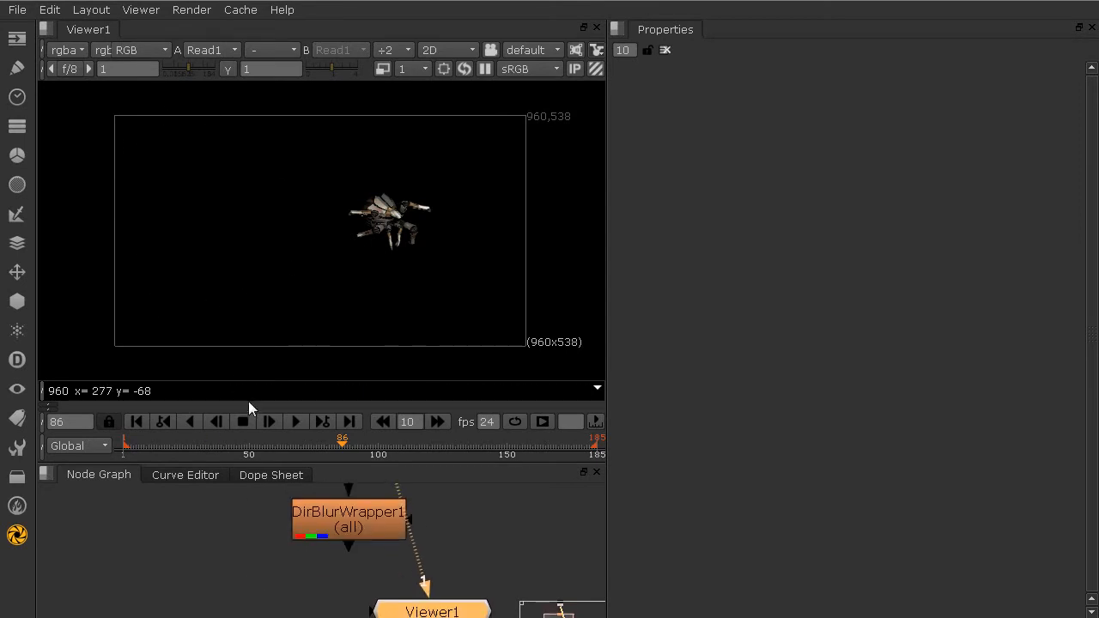
left_click(319, 533)
key("1")
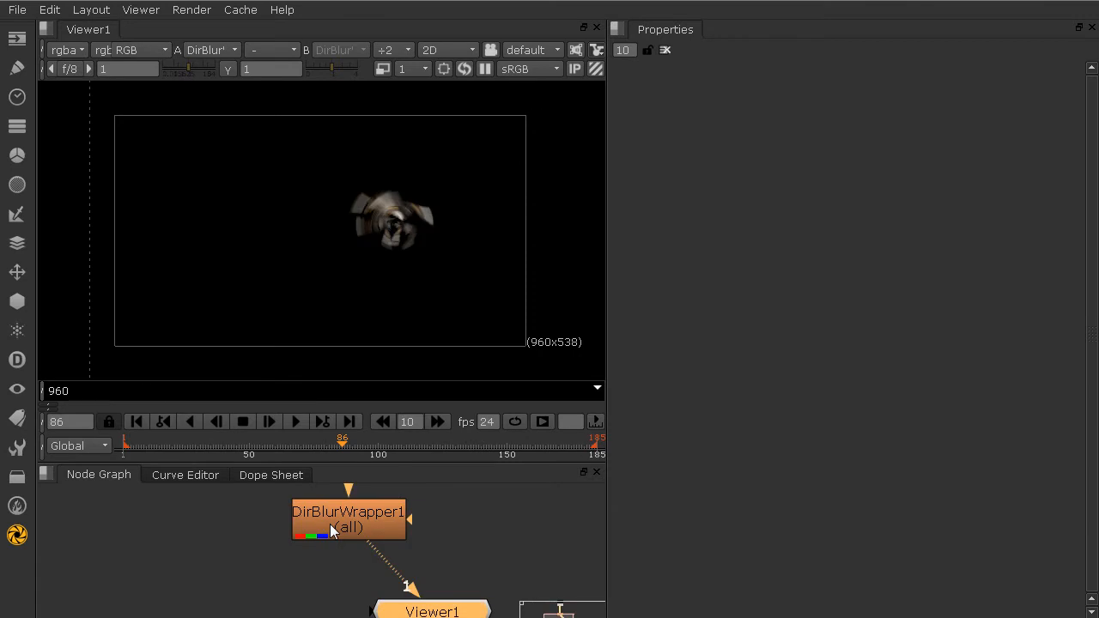
double_click(328, 527)
scroll(294, 199, "down", 1)
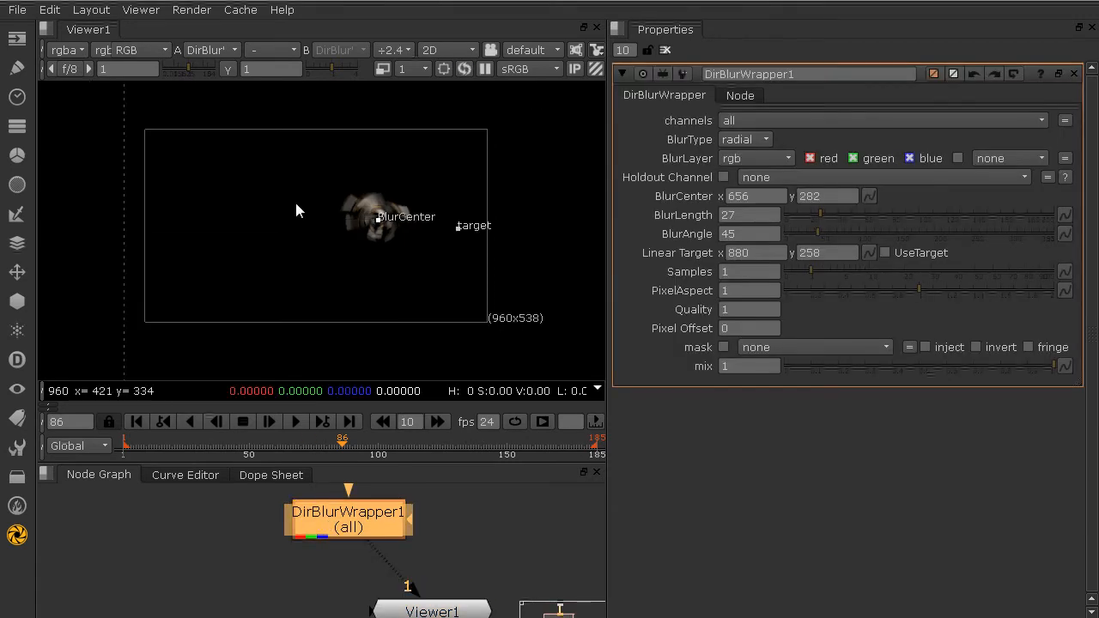
Raise the radial blur's BlurLength to 145 and inspect the bounding box around the blurred image.
left_click(935, 213)
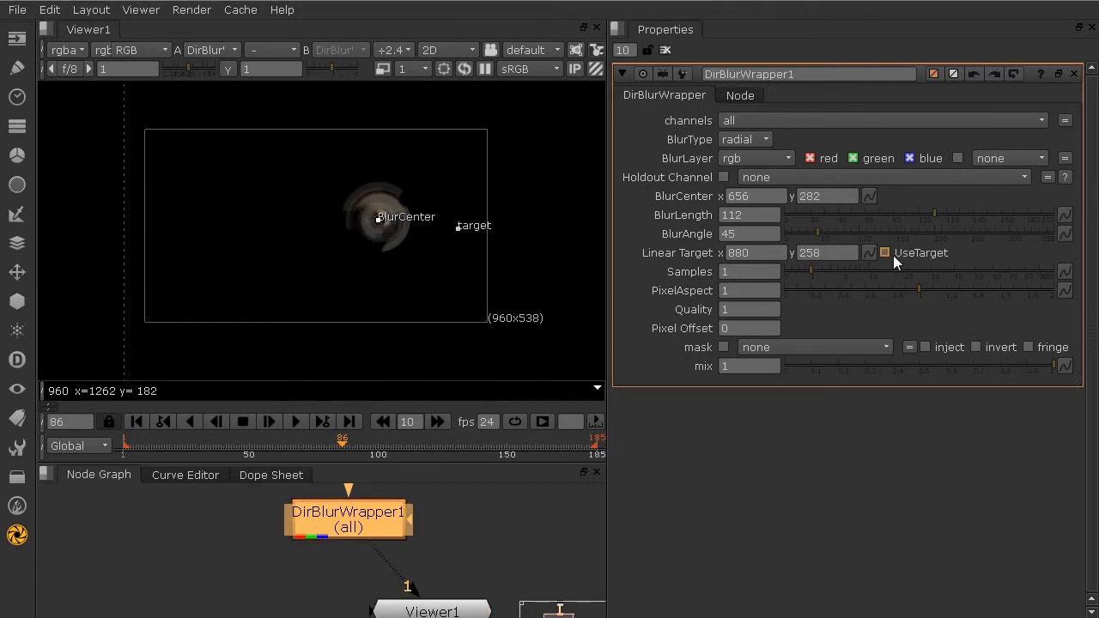
left_click(980, 214)
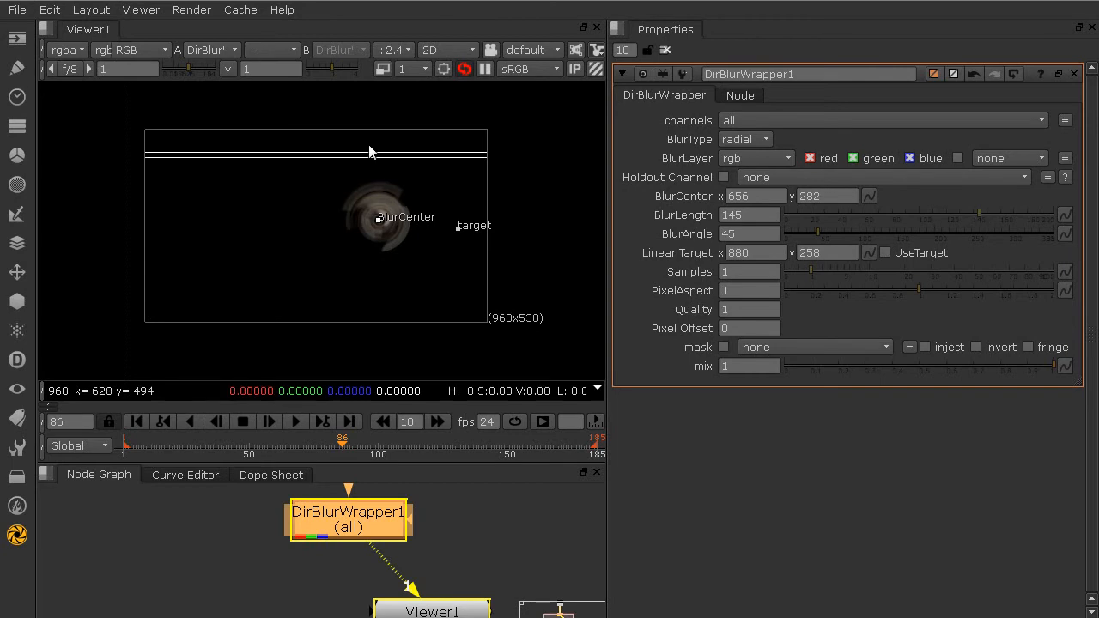
scroll(354, 307, "down", 5)
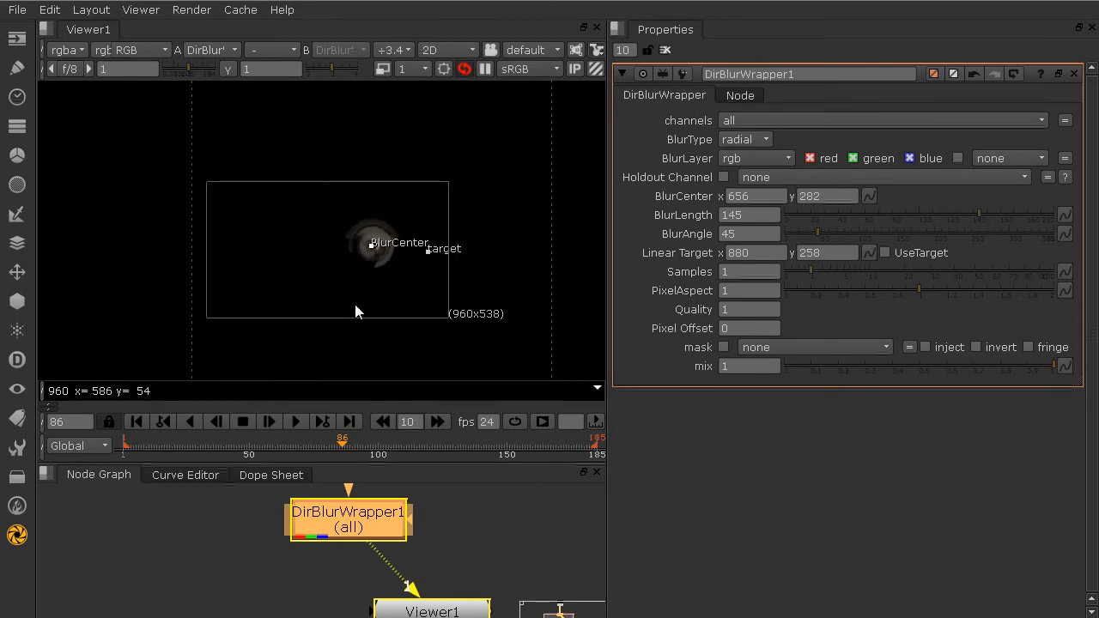
scroll(355, 304, "up", 1)
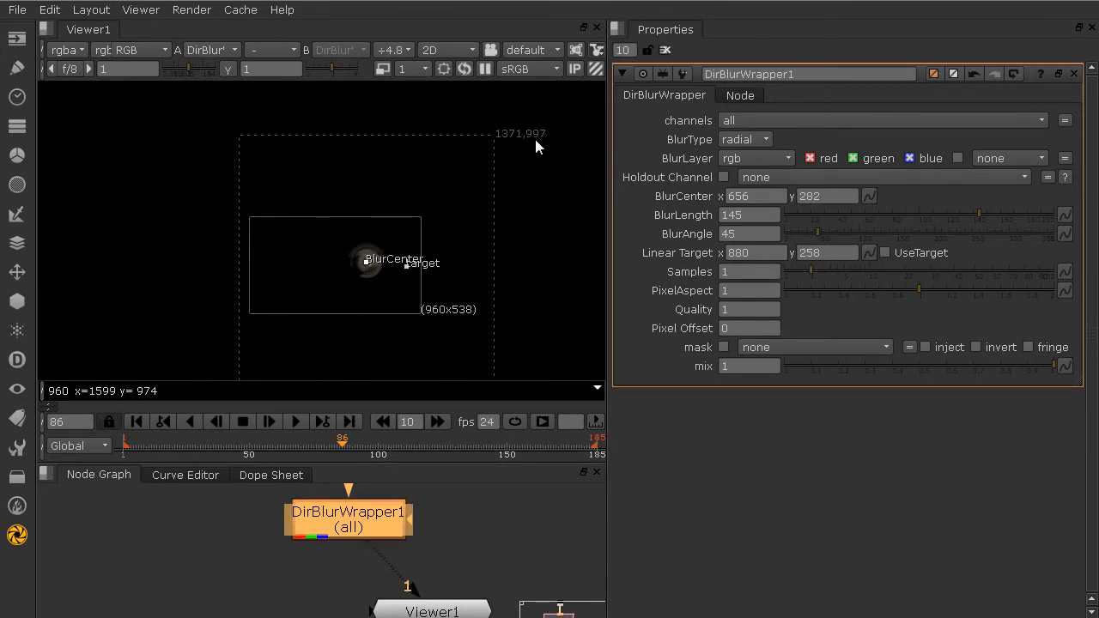
scroll(375, 261, "up", 6)
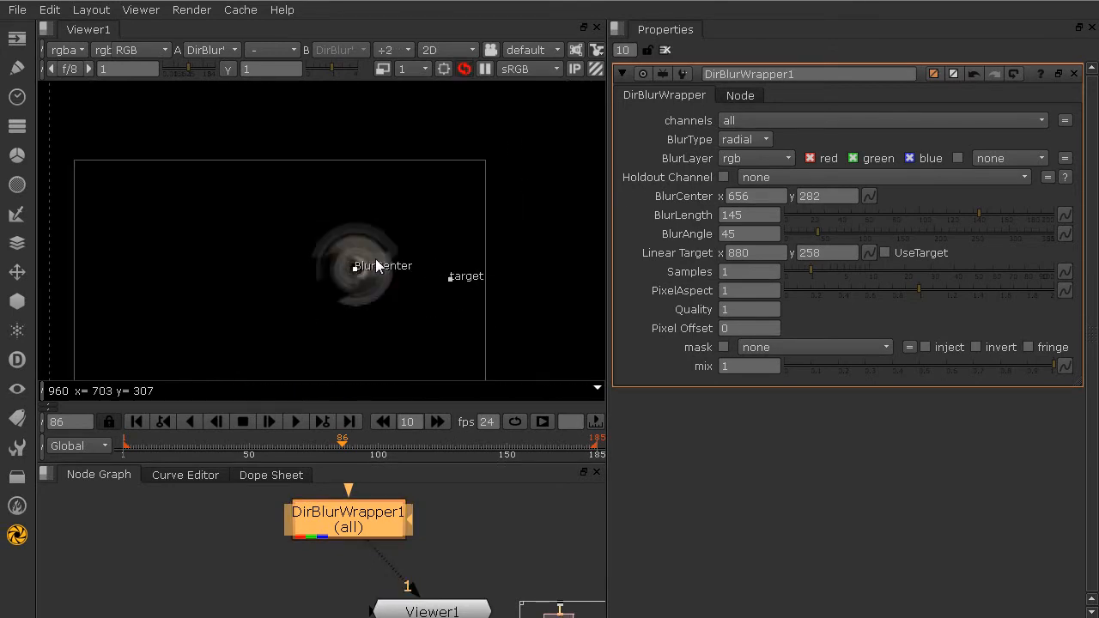
scroll(370, 258, "up", 3)
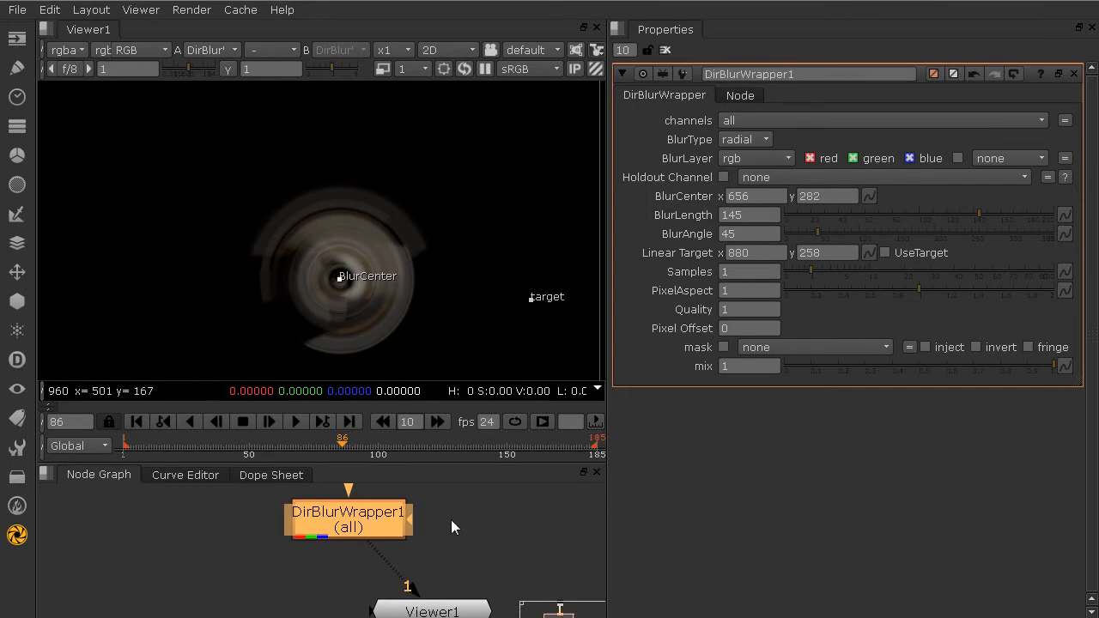
Insert a Crop node between Read1 and DirBlurWrapper1 and view its output.
middle_click_drag(459, 508, 457, 600)
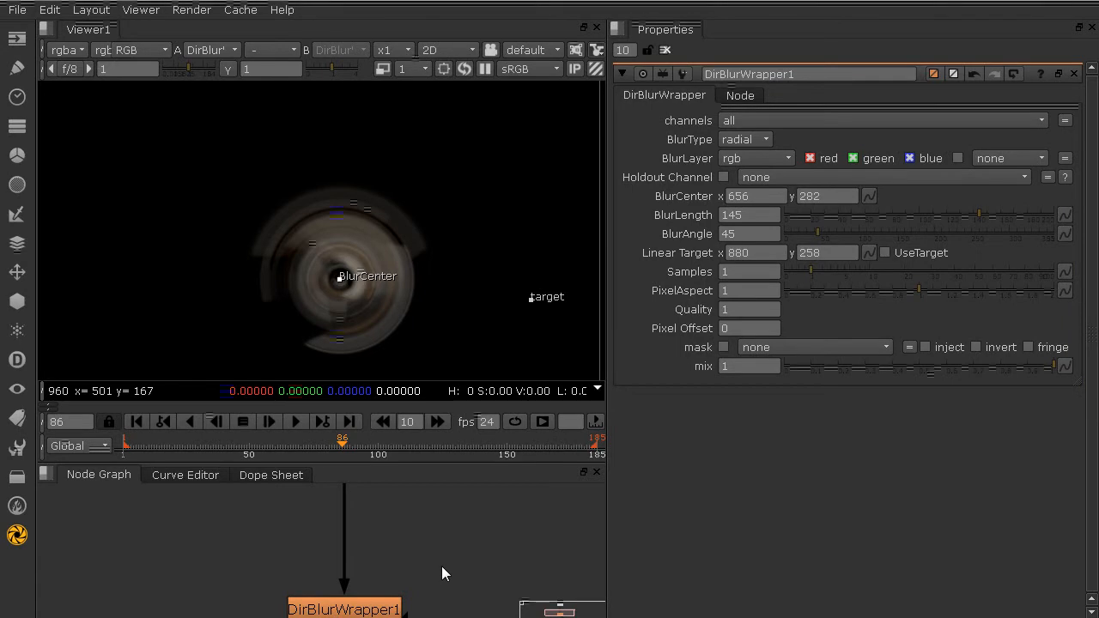
middle_click_drag(419, 530, 410, 558)
key("Tab")
type("drop")
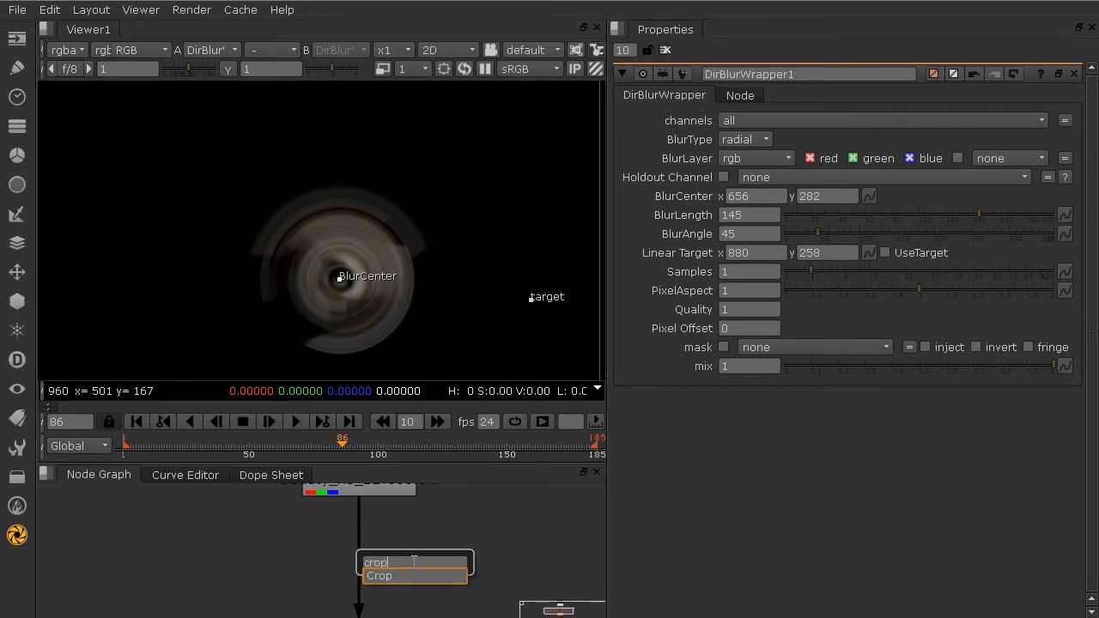
key("Return")
left_click_drag(414, 557, 368, 566)
key("1")
Fit the crop box closely around the robot, to about x 537, y 205, r 764, t 385.
scroll(289, 226, "down", 3)
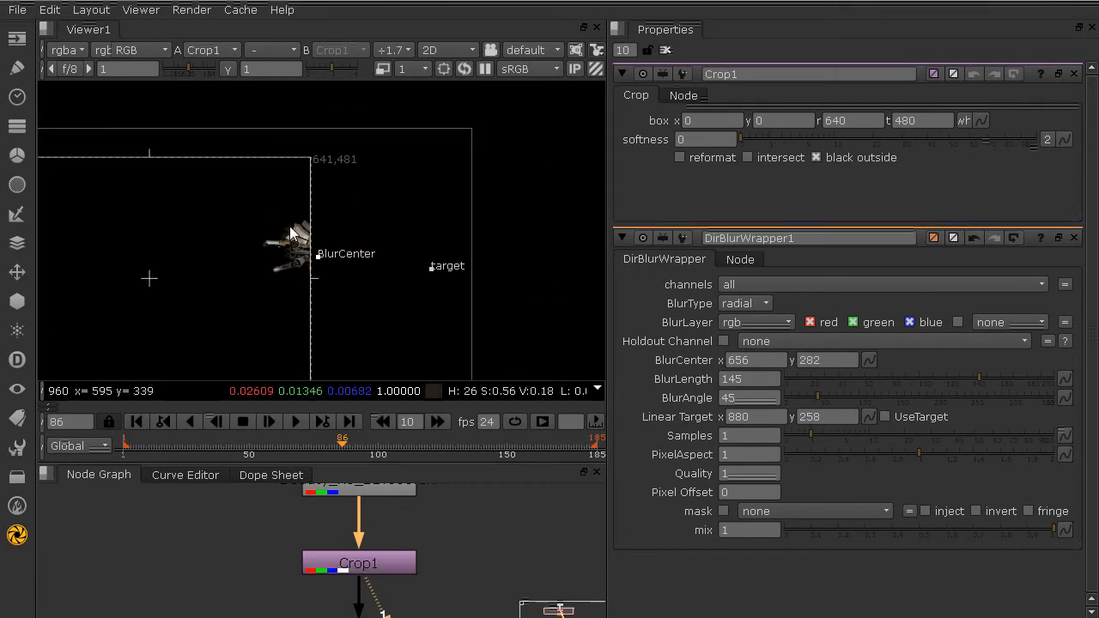
left_click_drag(147, 278, 282, 250)
left_click_drag(463, 135, 377, 213)
left_click_drag(138, 373, 258, 296)
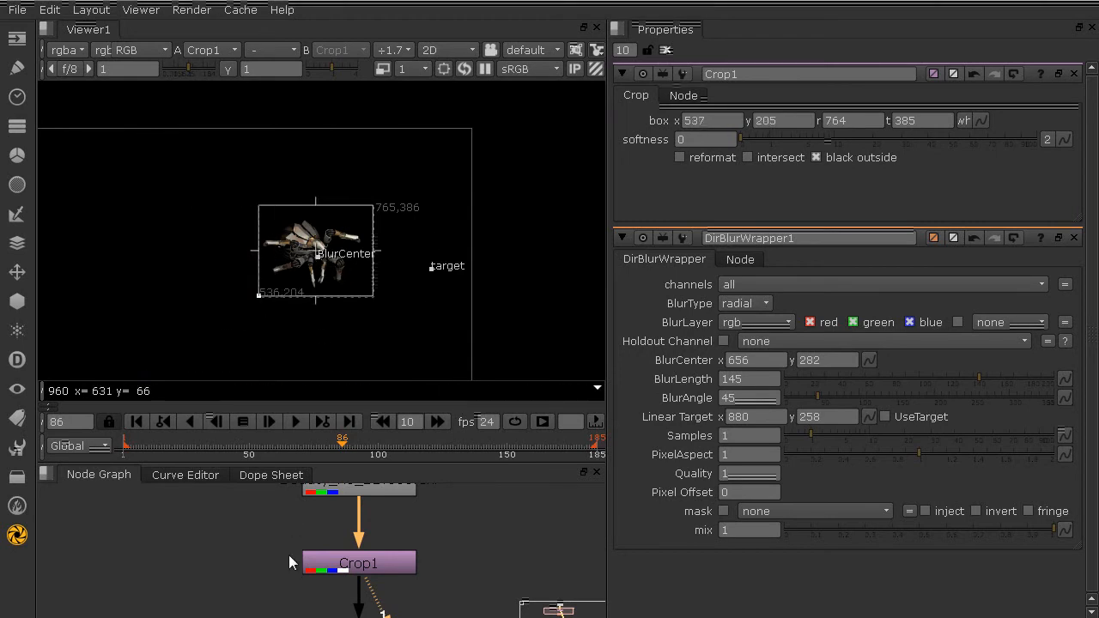
View the DirBlurWrapper1 output with its properties open and shift the crop box to about x 542, y 200, r 769, t 380.
middle_click_drag(300, 581, 292, 452)
left_click(336, 530)
key("1")
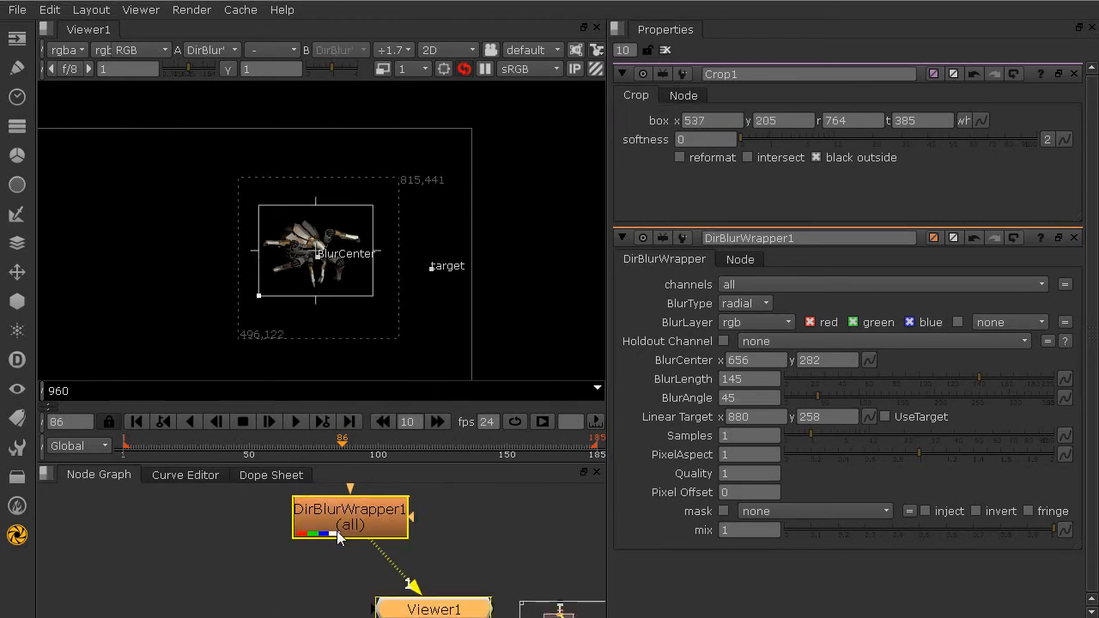
double_click(337, 531)
mouse_move(314, 257)
left_mouse_down()
mouse_move(291, 258)
mouse_move(317, 260)
left_mouse_up()
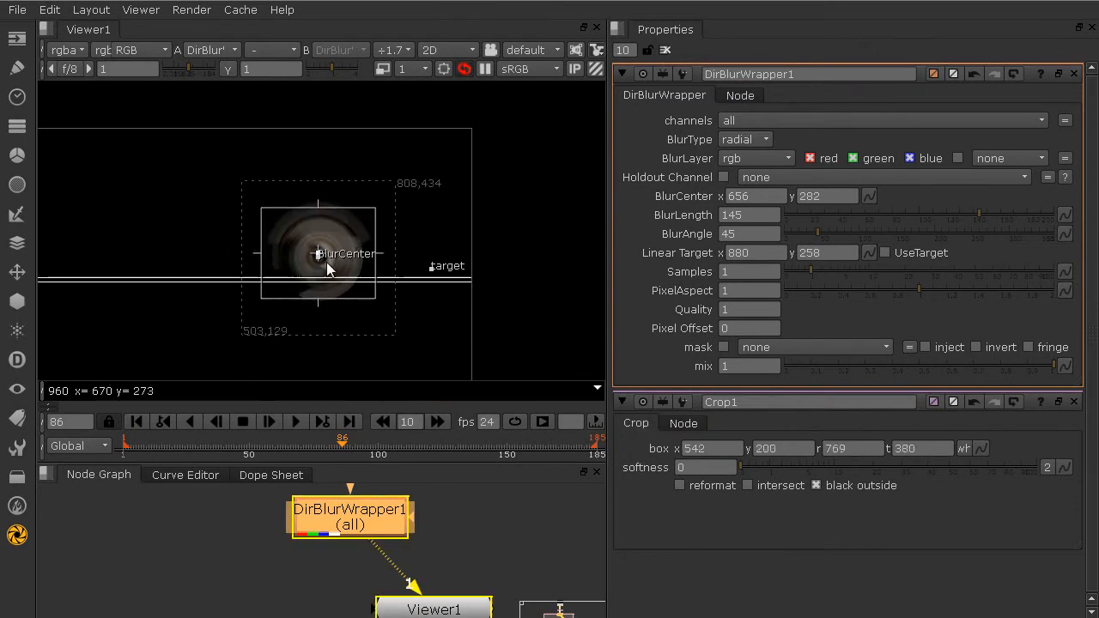
scroll(326, 261, "up", 3)
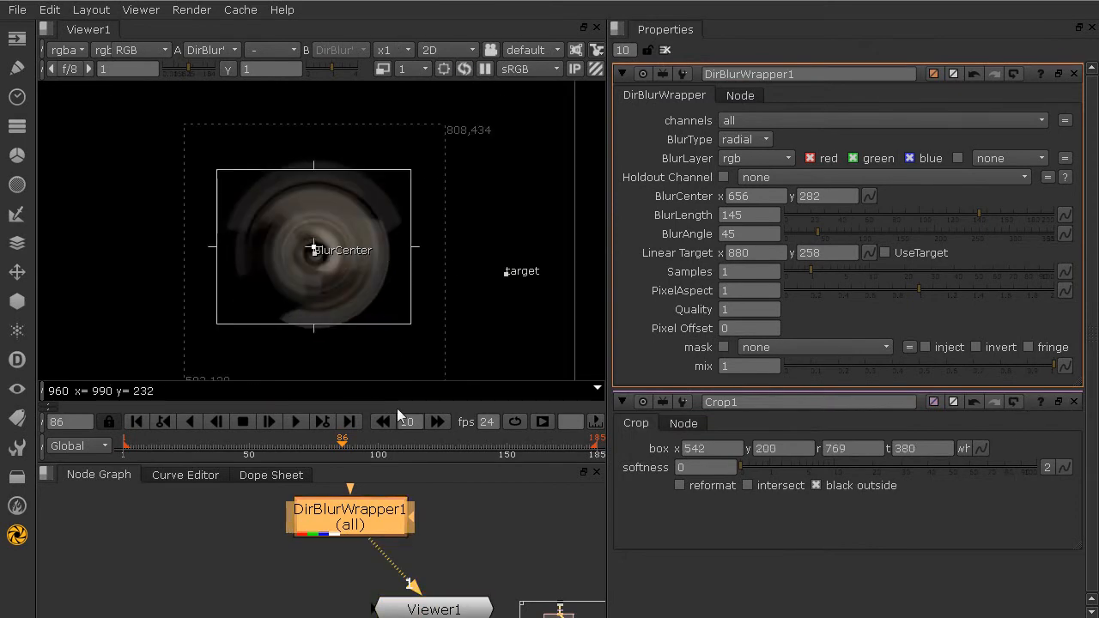
Scrub through the shot to frame 173 to check the fixed crop box against the moving robot.
left_click_drag(238, 442, 161, 450)
left_click(566, 448)
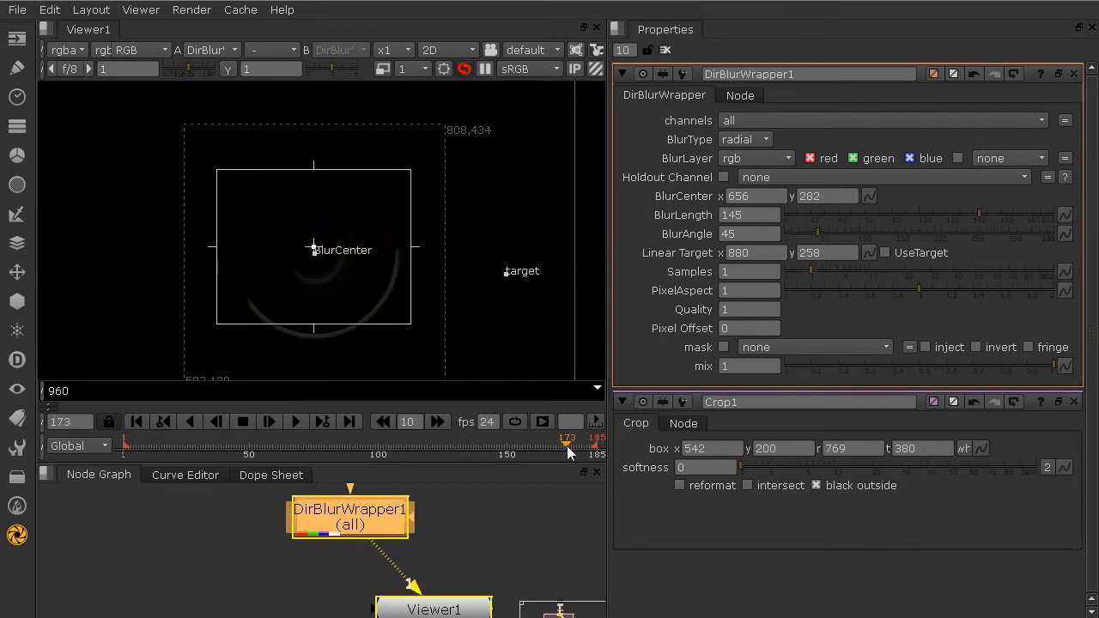
left_click(427, 541)
middle_click_drag(468, 523, 491, 599)
left_click(356, 581)
left_click(390, 542)
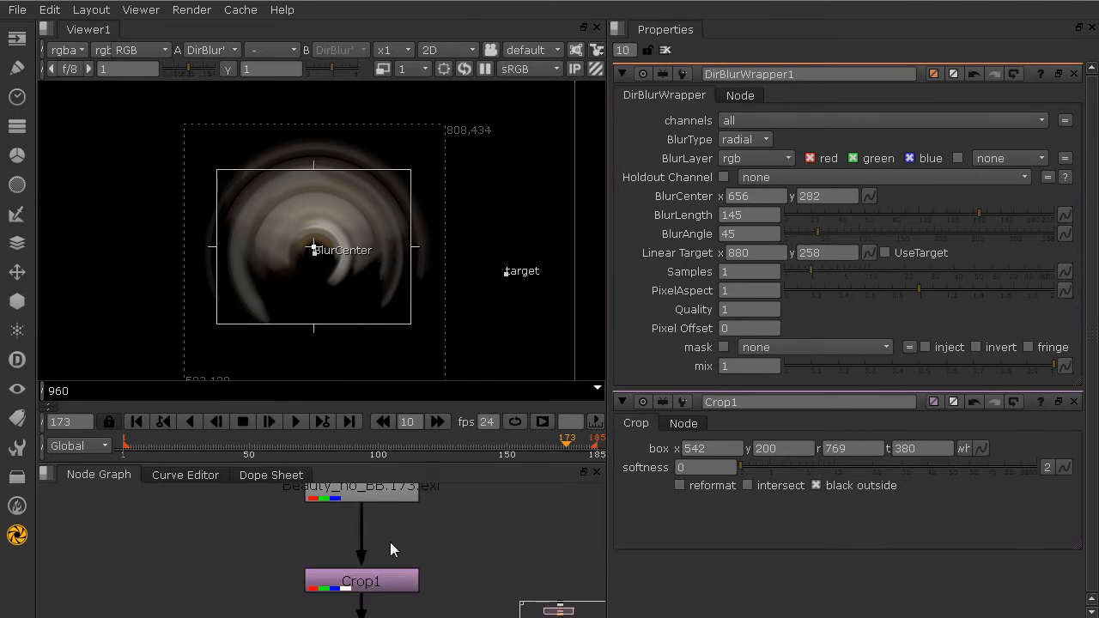
left_click_drag(386, 489, 387, 513)
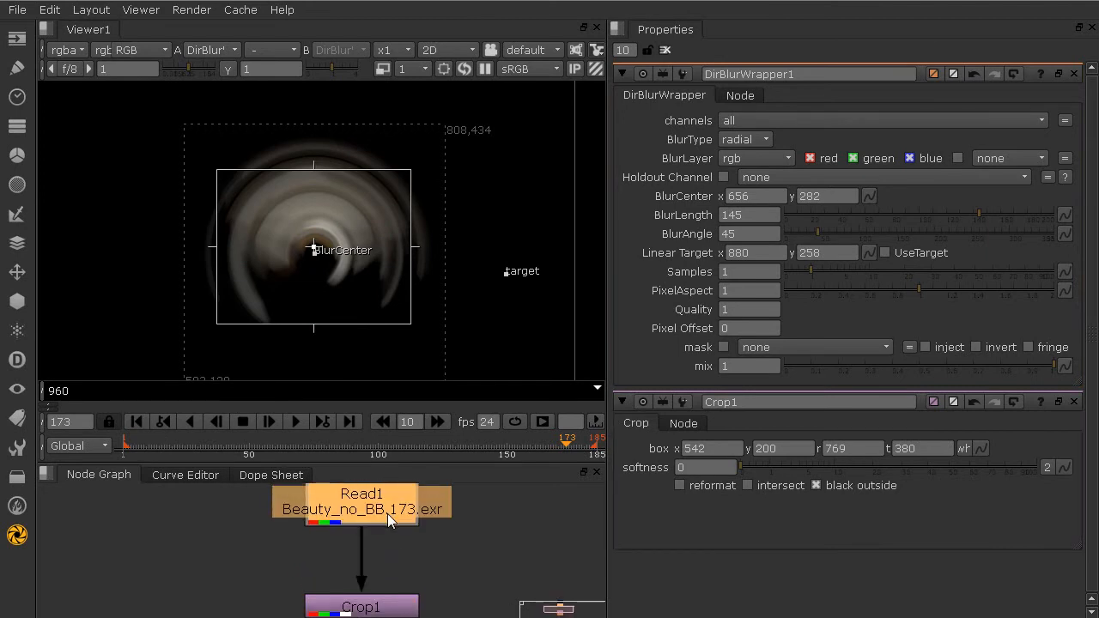
left_click(394, 558)
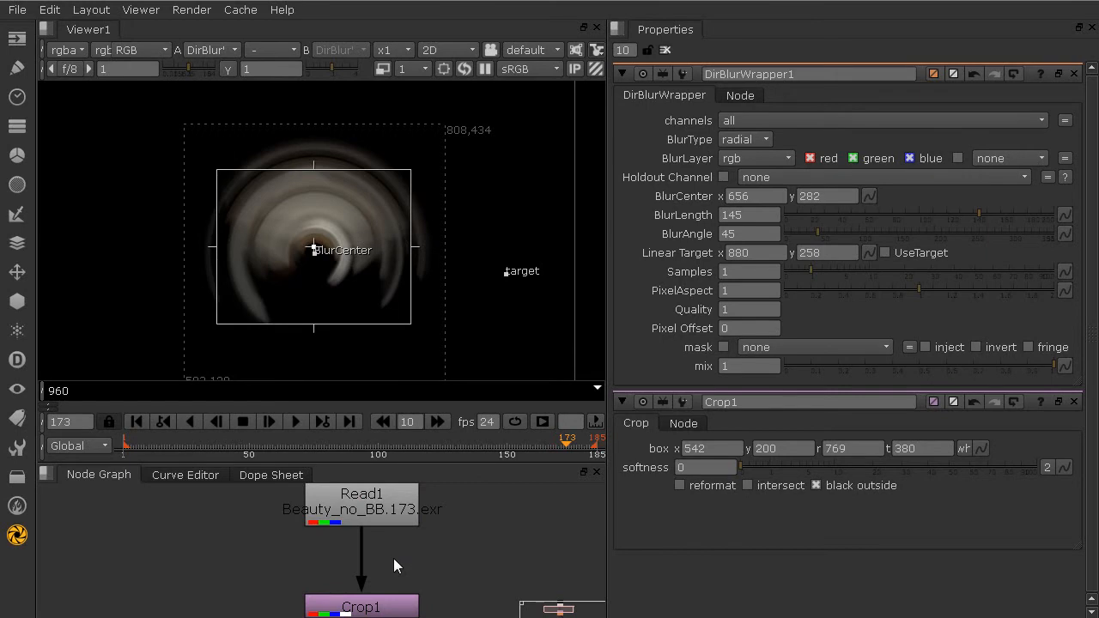
Close the DirBlurWrapper1 properties and insert a CurveTool node between Read1 and Crop1.
left_click(1073, 74)
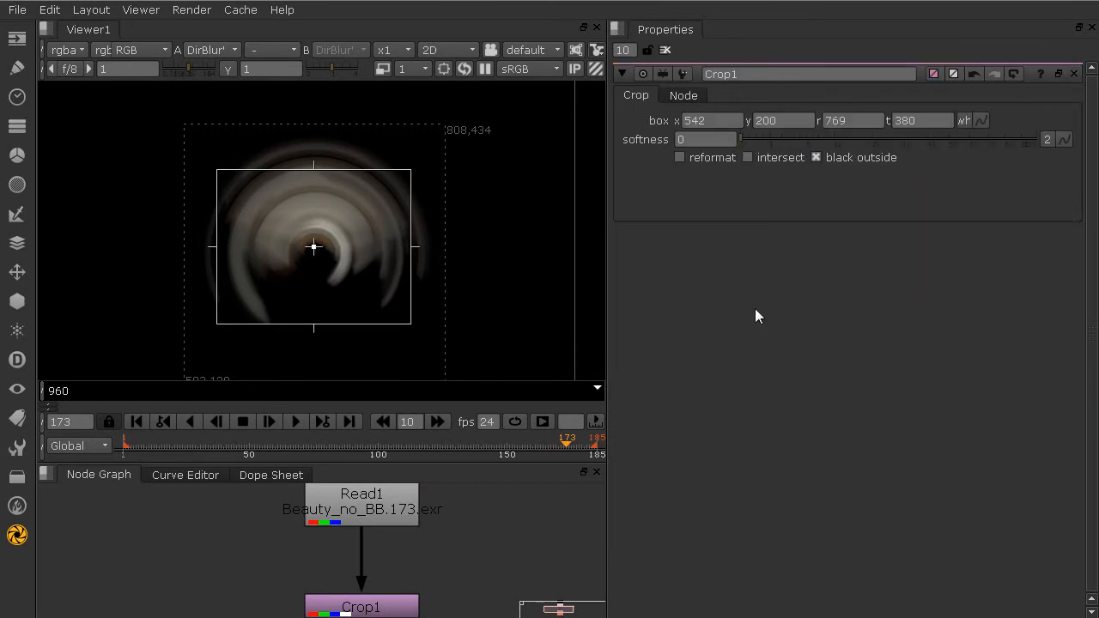
left_click(19, 40)
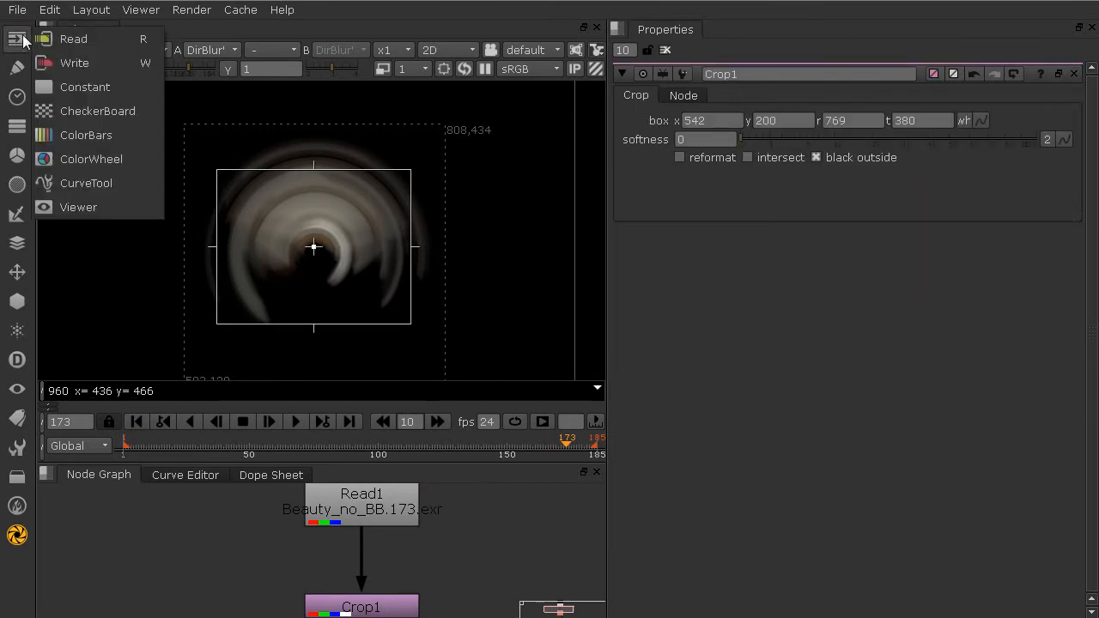
left_click(105, 184)
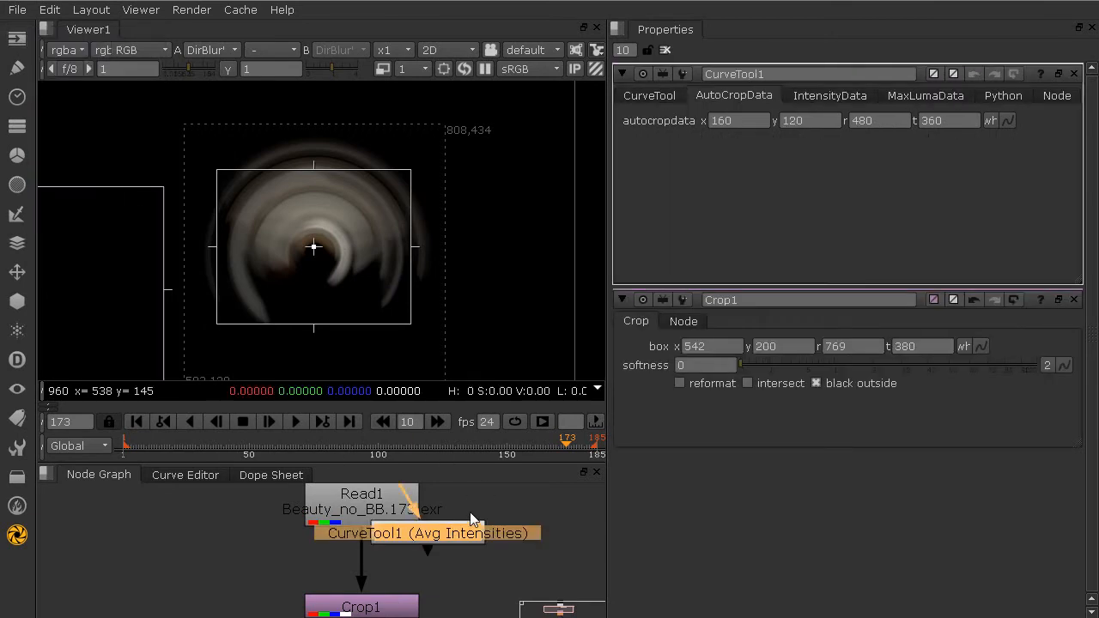
left_click_drag(470, 528, 393, 554)
left_click_drag(391, 513, 388, 496)
left_click(380, 547)
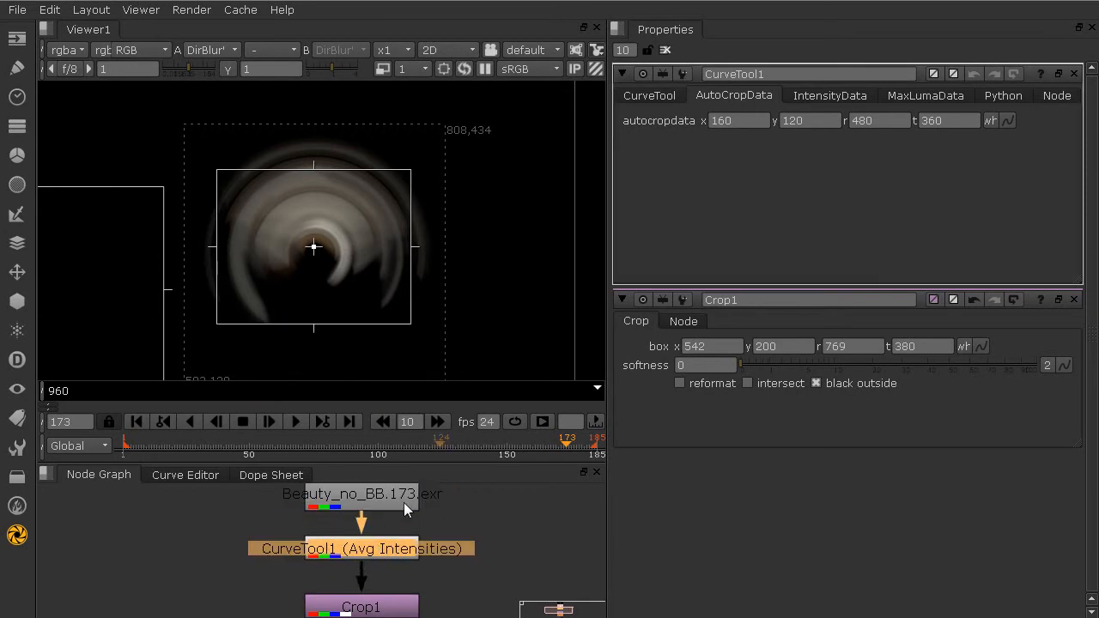
Set CurveTool1's curve type to Auto Crop and execute the analysis over frames 1-185.
left_click(667, 100)
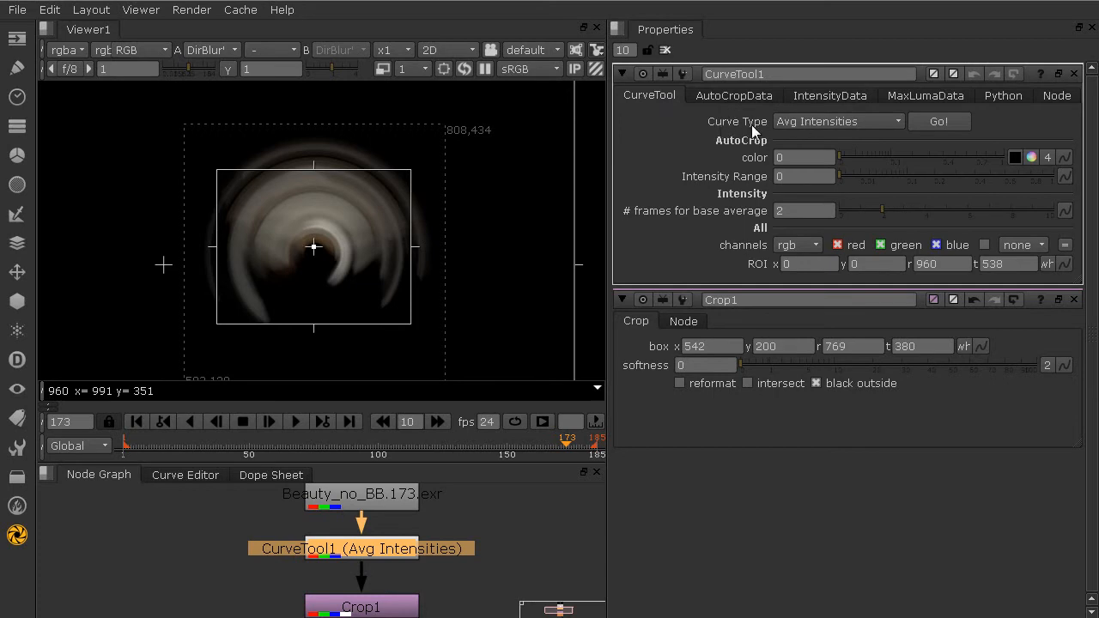
left_click(787, 125)
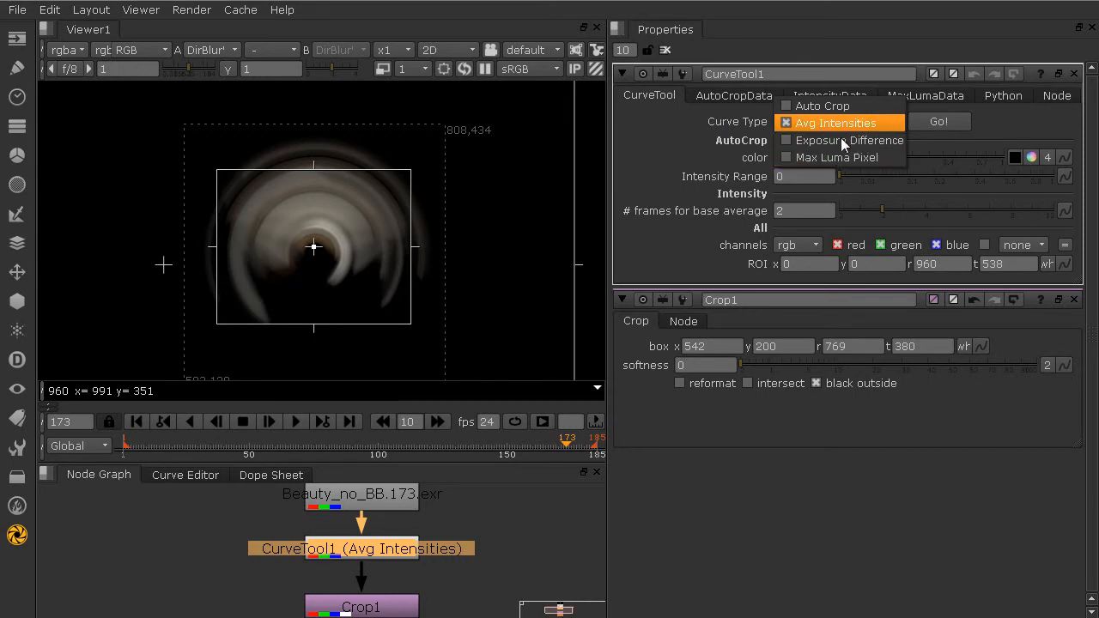
left_click(837, 107)
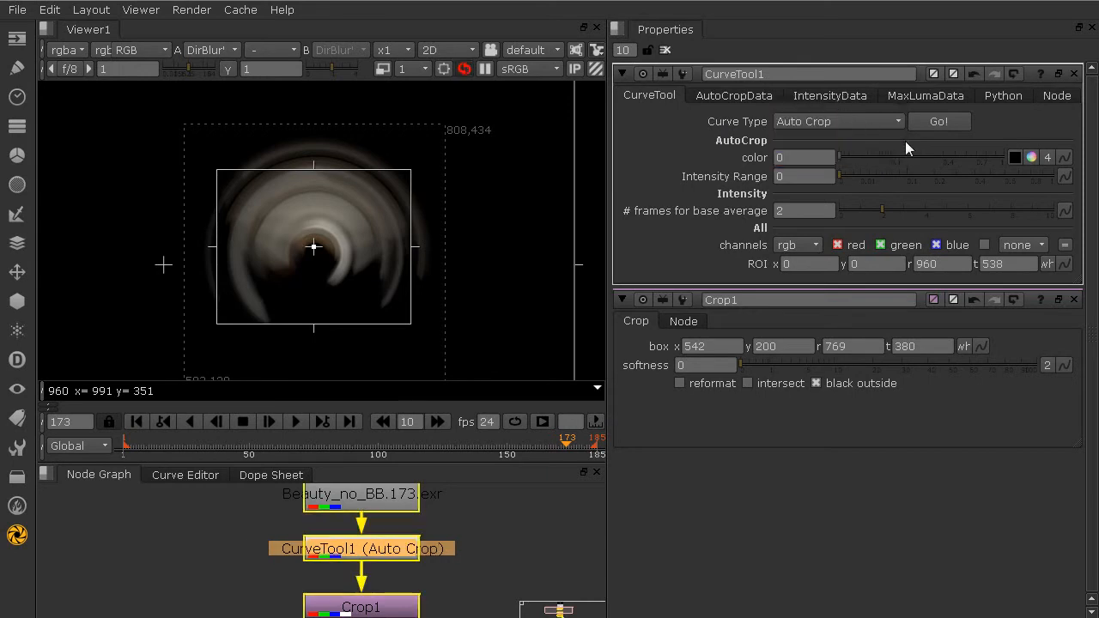
left_click(941, 123)
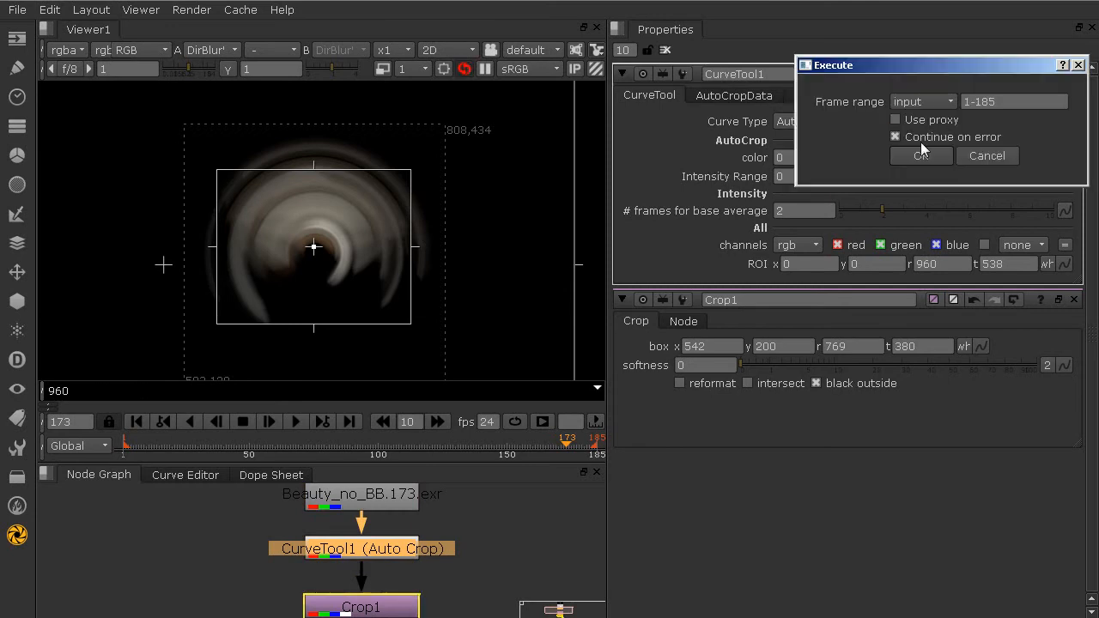
left_click_drag(907, 61, 837, 110)
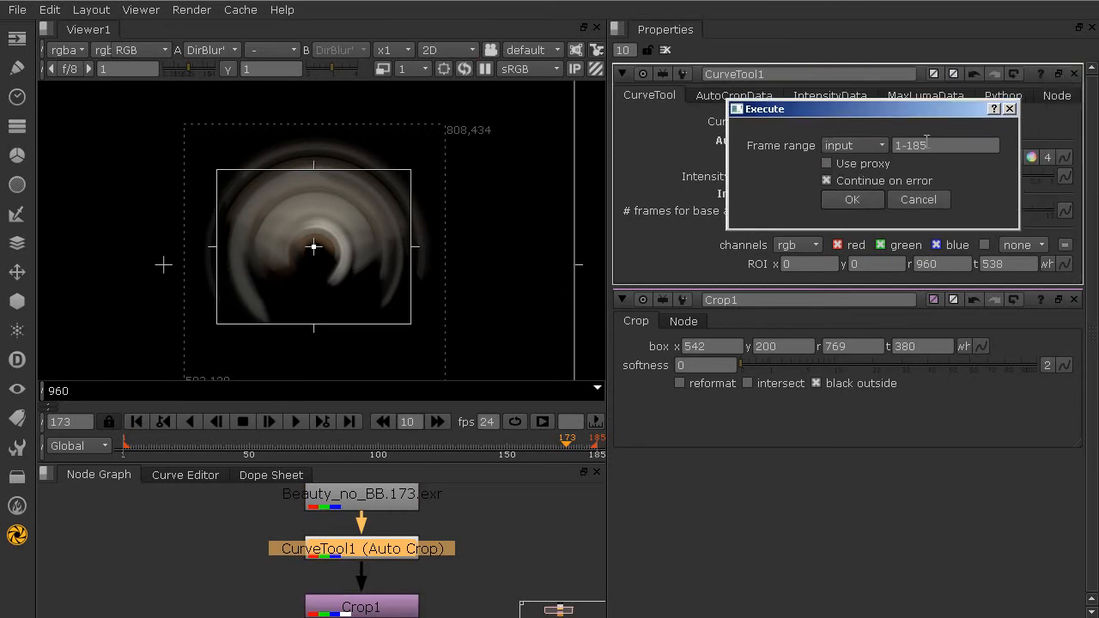
left_click(847, 199)
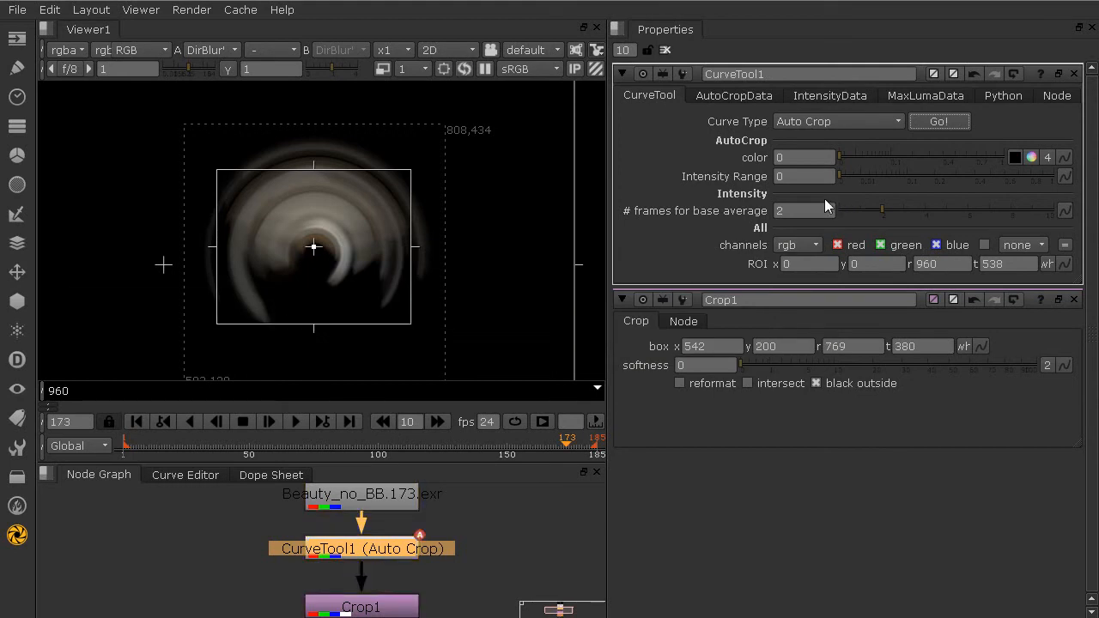
Display the AutoCropData of CurveTool1 and scrub to frame 148 to check the animated box.
left_click(730, 99)
left_click(186, 443)
left_click_drag(187, 441, 500, 448)
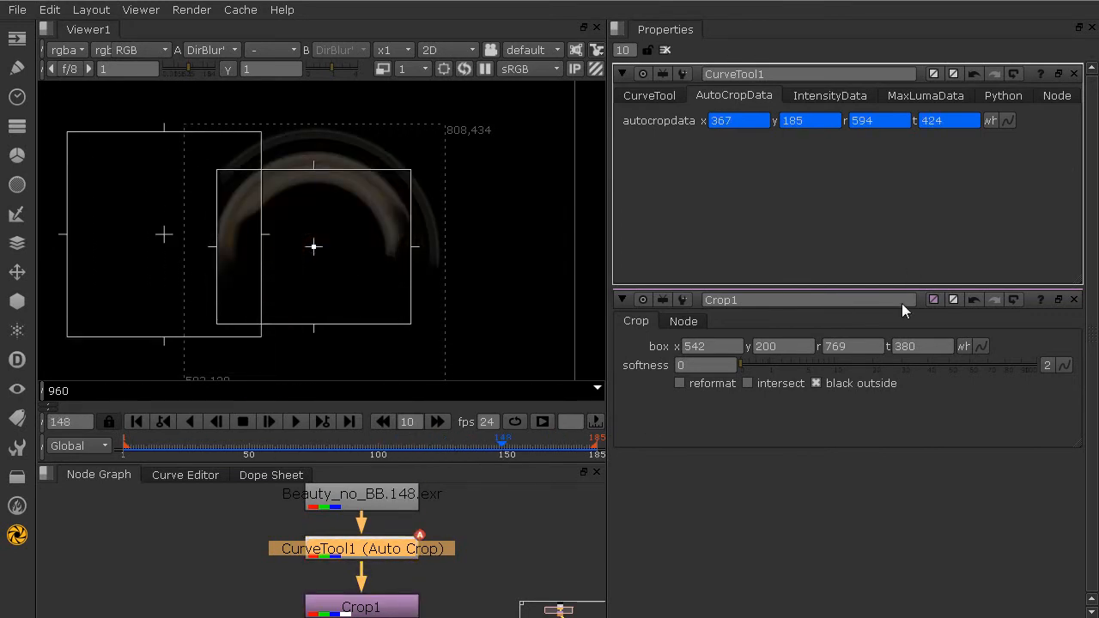
Link Crop1's box to CurveTool1's autocropdata and show the CurveTool1 output in the viewer.
left_click_drag(1004, 122, 1063, 365)
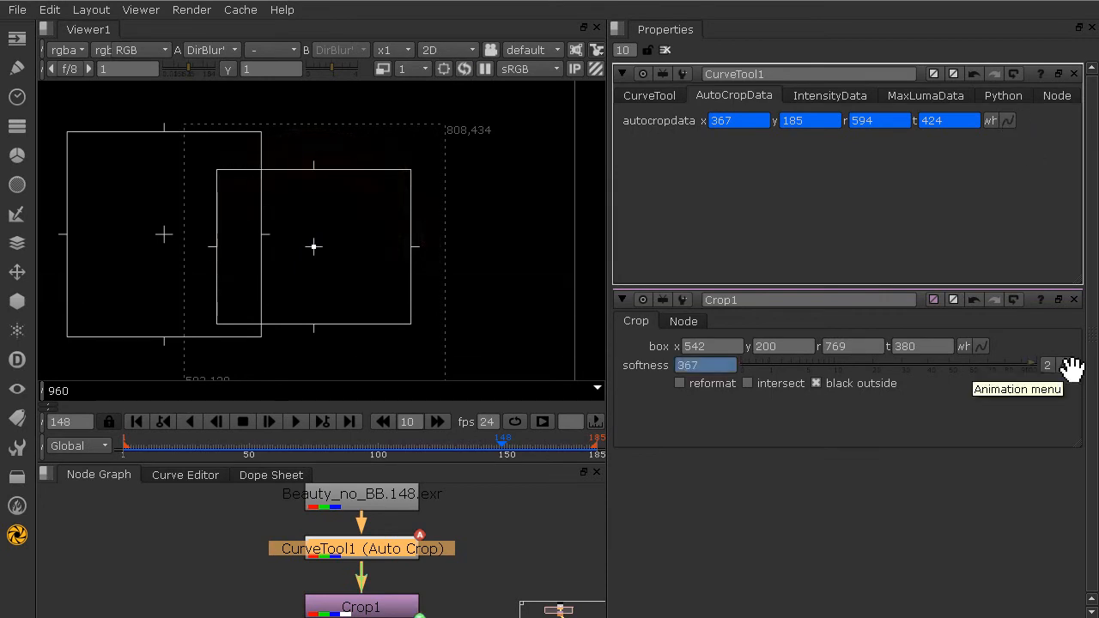
left_click_drag(1007, 121, 988, 348)
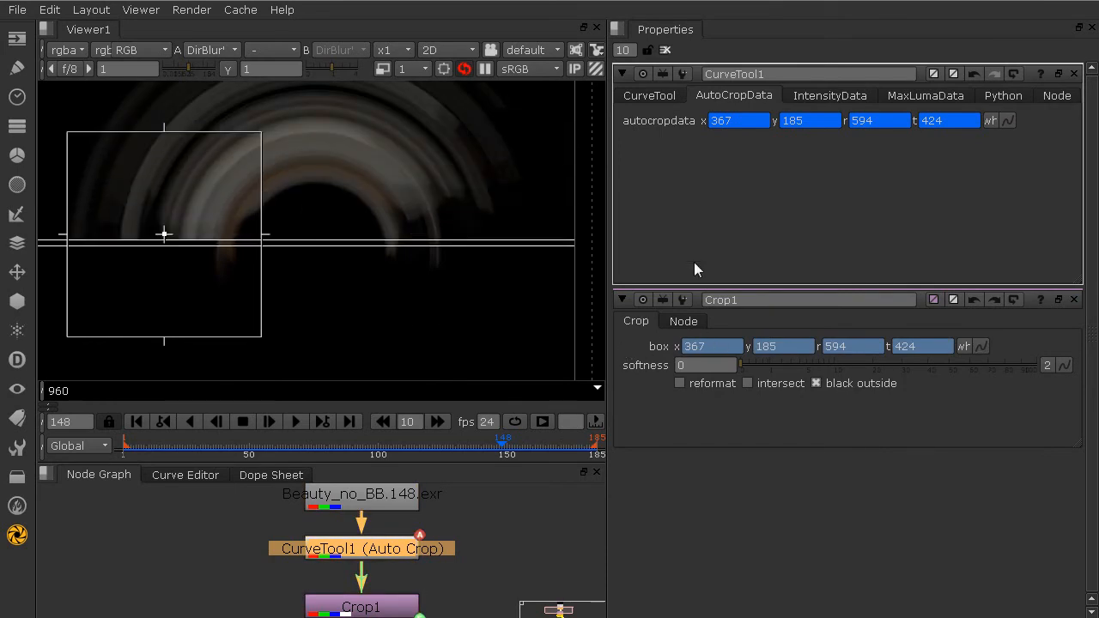
key("1")
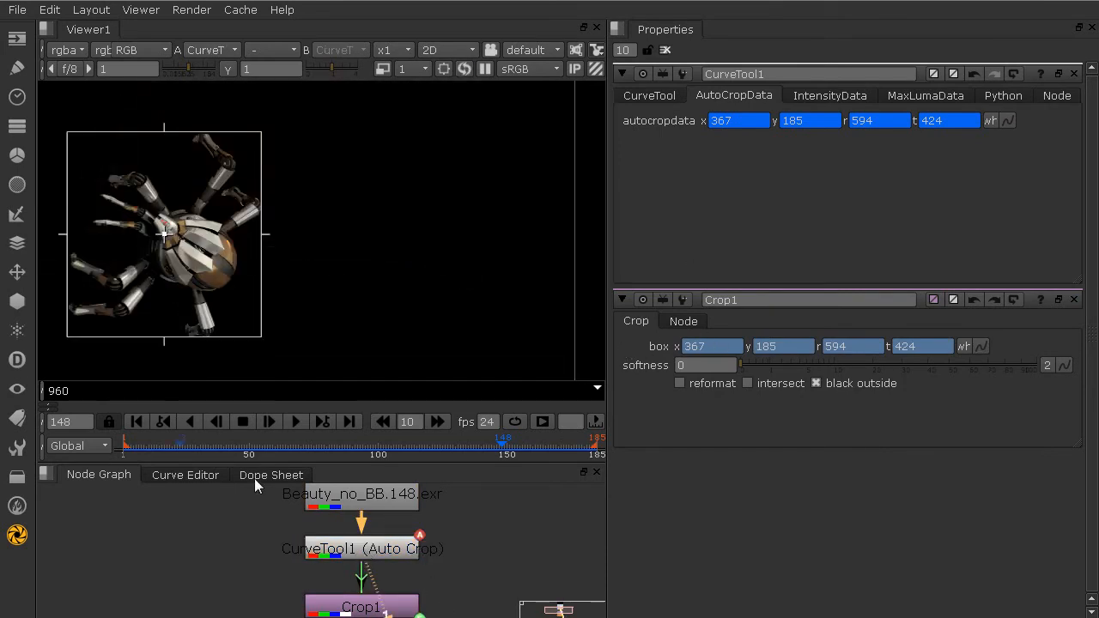
Show Crop1's output in the viewer and play the animation from the first frame to check the animated crop box.
key("f")
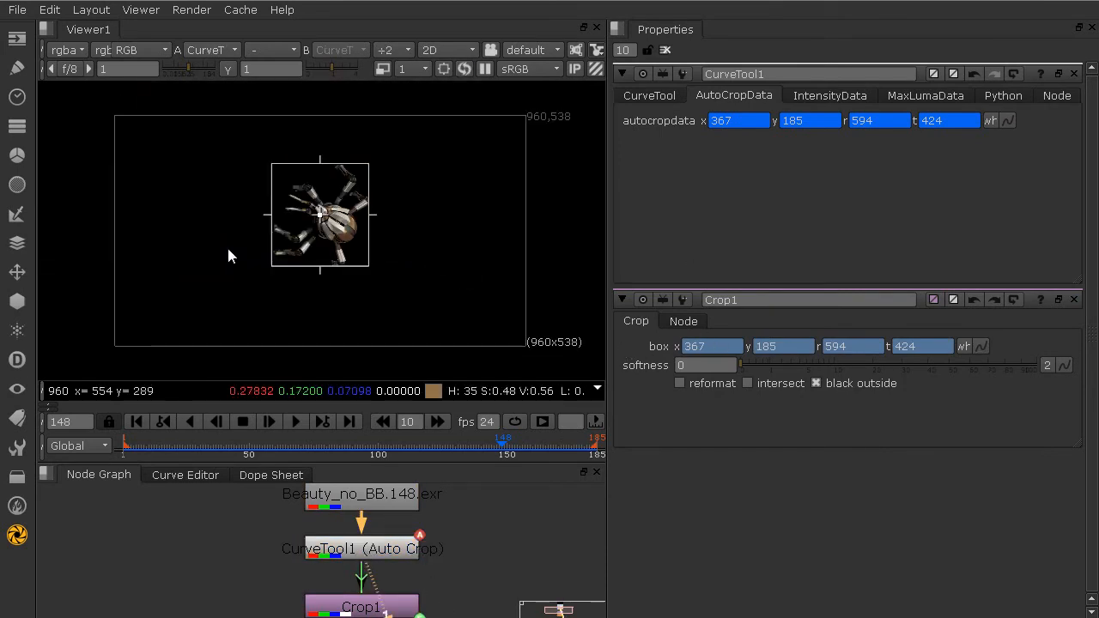
middle_click_drag(348, 554, 353, 526)
left_click(349, 569)
key("1")
middle_click_drag(349, 568, 352, 534)
left_click(136, 422)
left_click(297, 421)
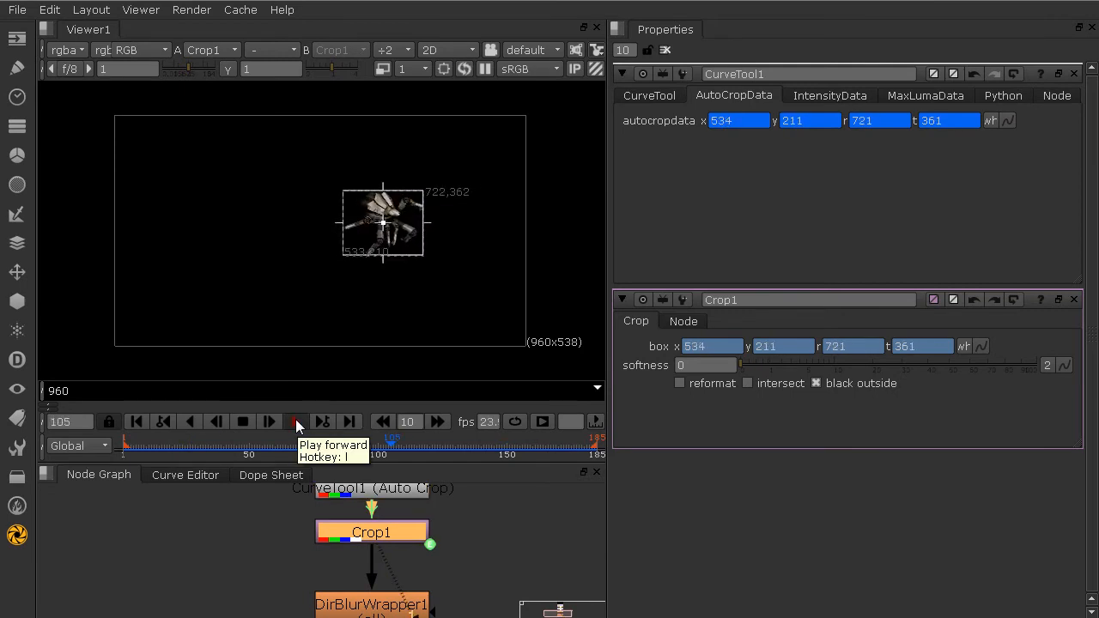
left_click(295, 421)
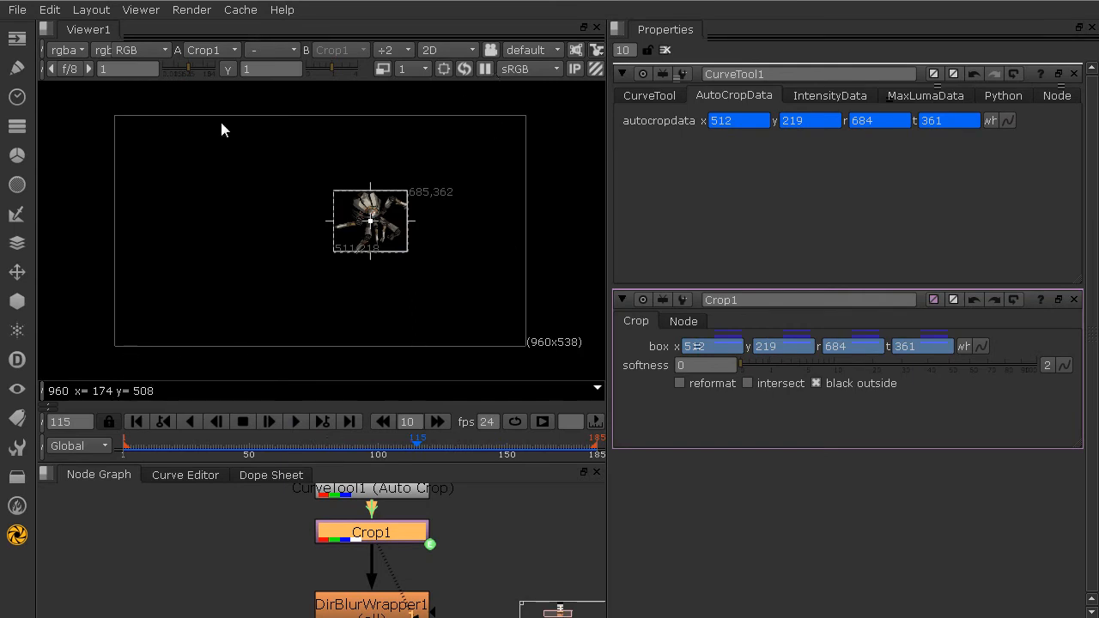
scroll(418, 221, "up", 4)
scroll(318, 219, "up", 3)
scroll(318, 219, "down", 2)
scroll(318, 219, "down", 5)
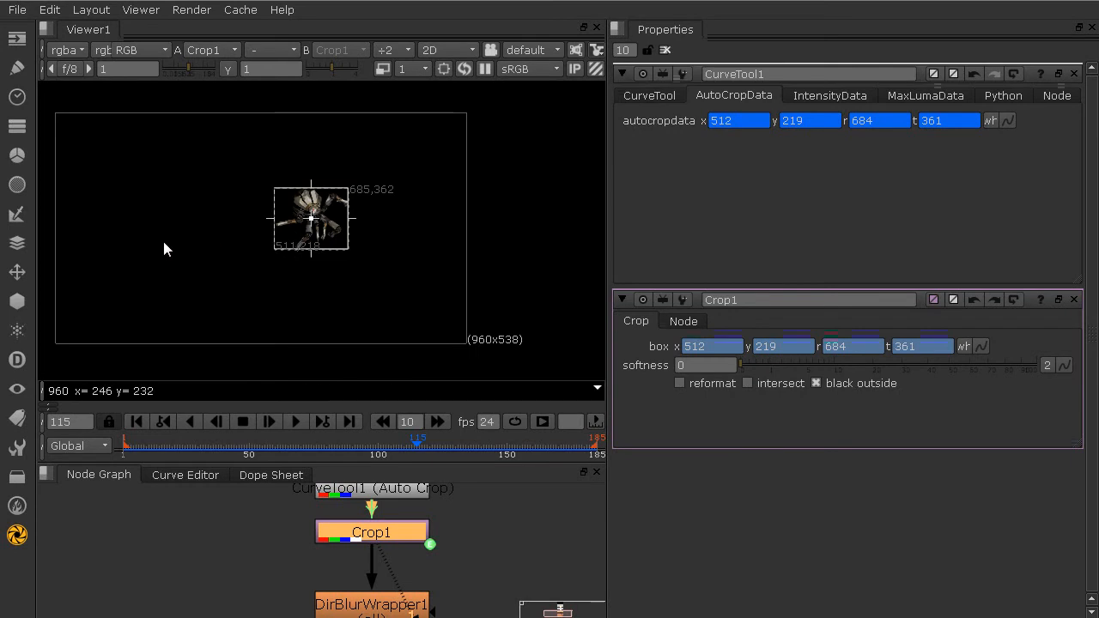
middle_click_drag(227, 226, 288, 219)
Close all open node properties, show the DirBlurWrapper1 output in the viewer and open that node's properties.
left_click(665, 50)
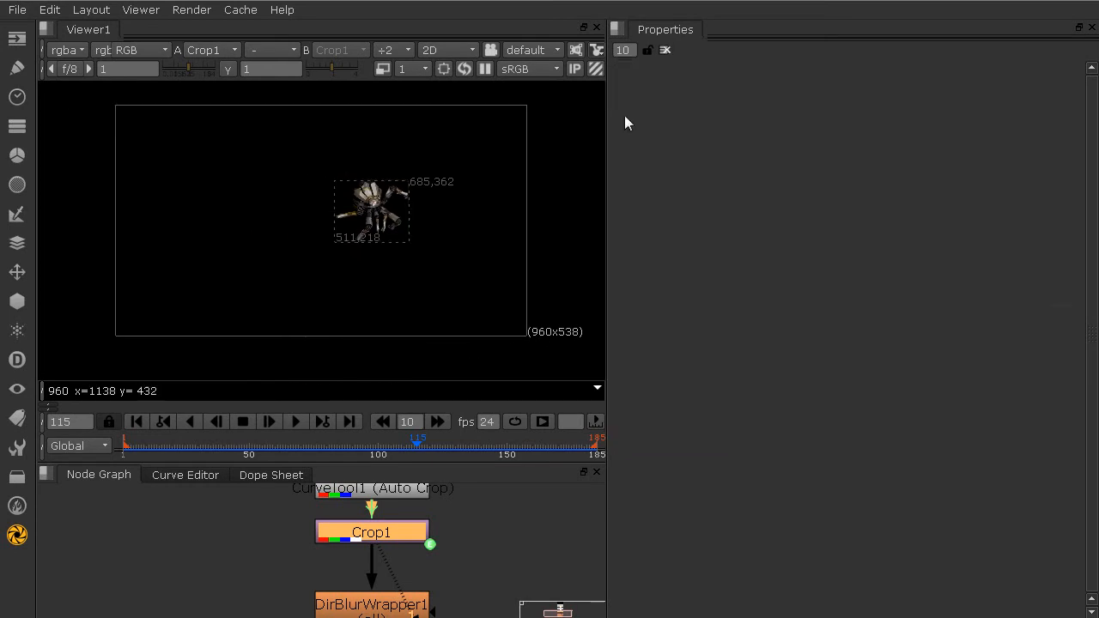
scroll(235, 552, "down", 5)
left_click(380, 515)
key("1")
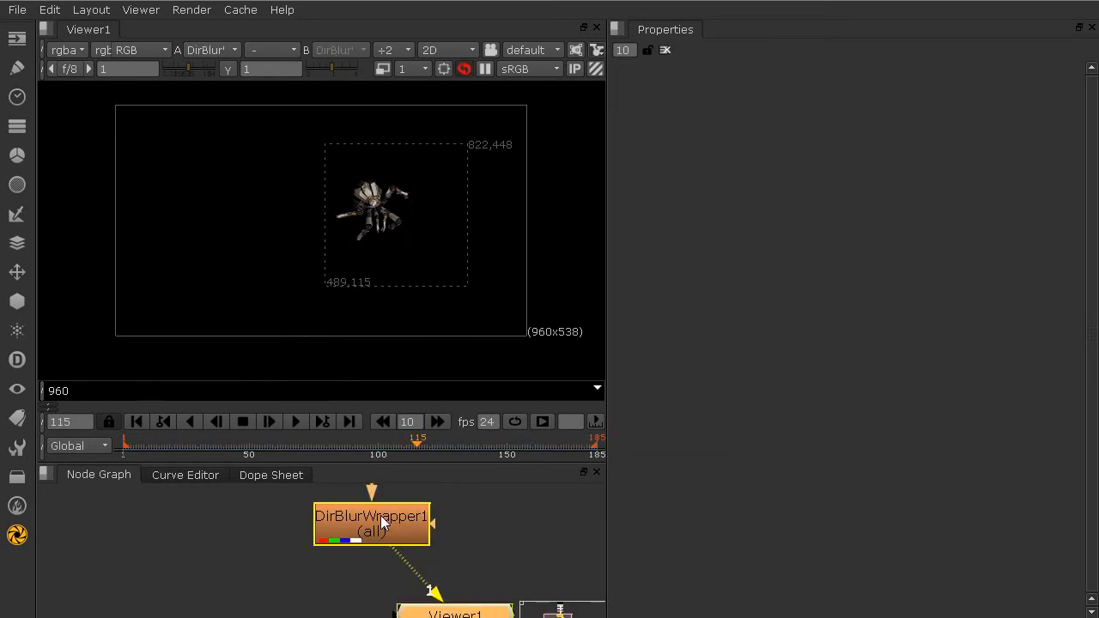
double_click(370, 516)
scroll(411, 229, "up", 1)
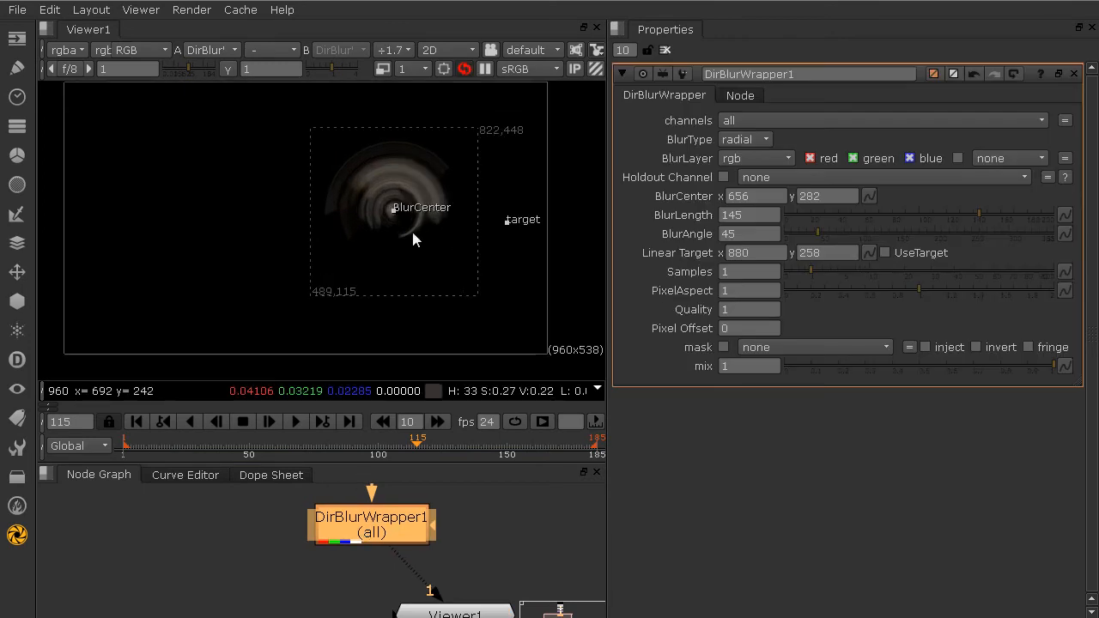
Place DirBlurWrapper1's blur center at about 634, 241 and preview the playback from the first frame.
left_click_drag(395, 194, 384, 231)
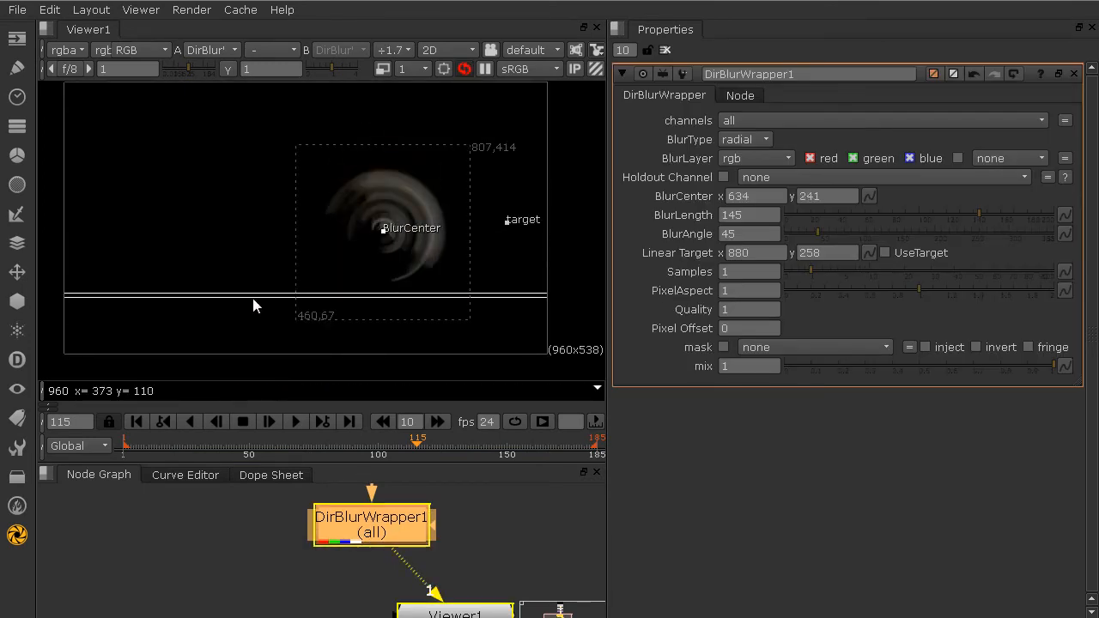
left_click(136, 421)
left_click(295, 422)
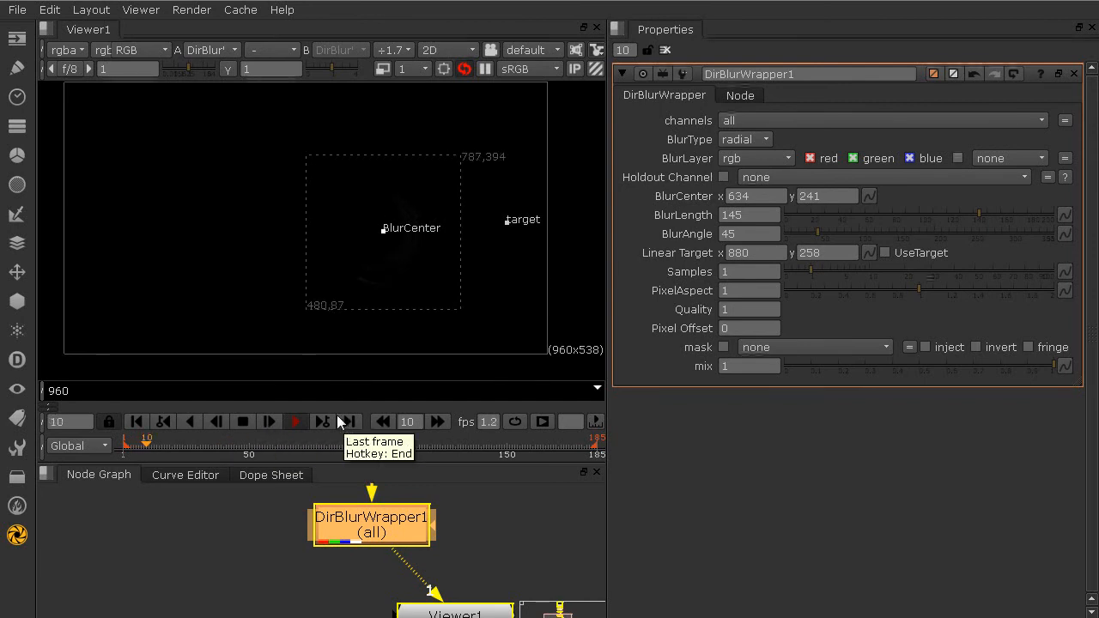
left_click(291, 422)
At frame 136, set the BlurLength to 80 and move the blur center to about 566, 272 on the robot.
left_click(468, 439)
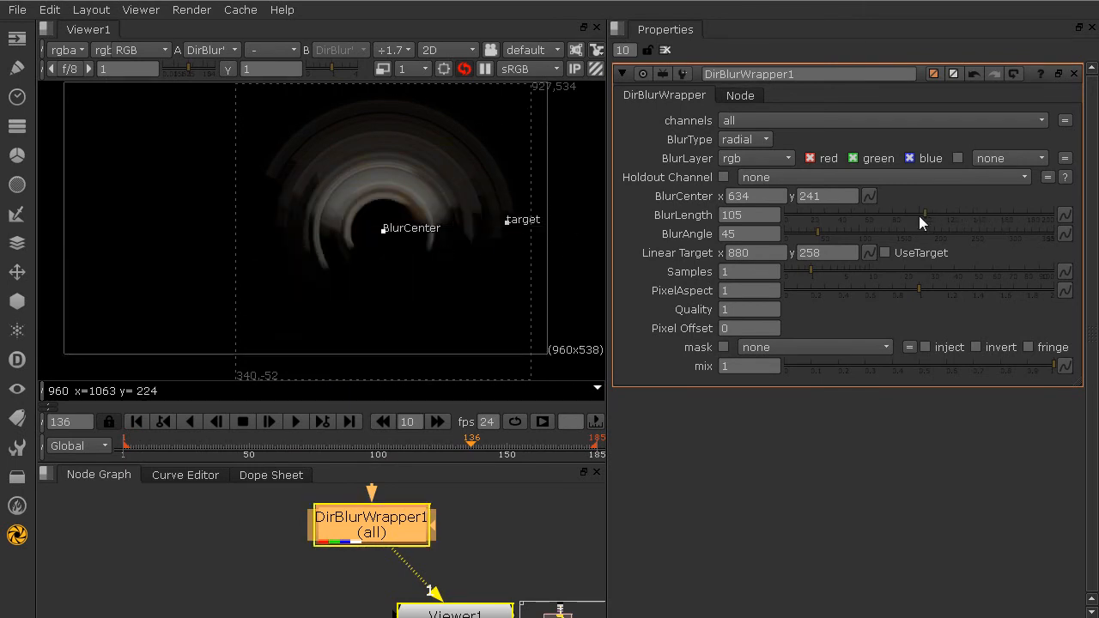
left_click(893, 215)
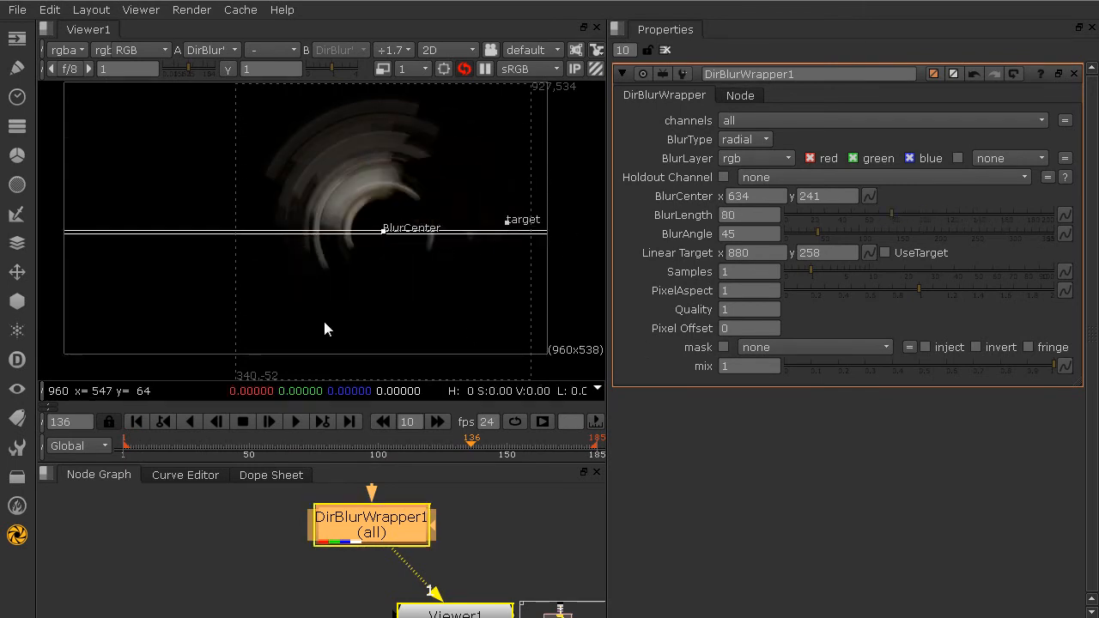
left_click_drag(383, 231, 347, 213)
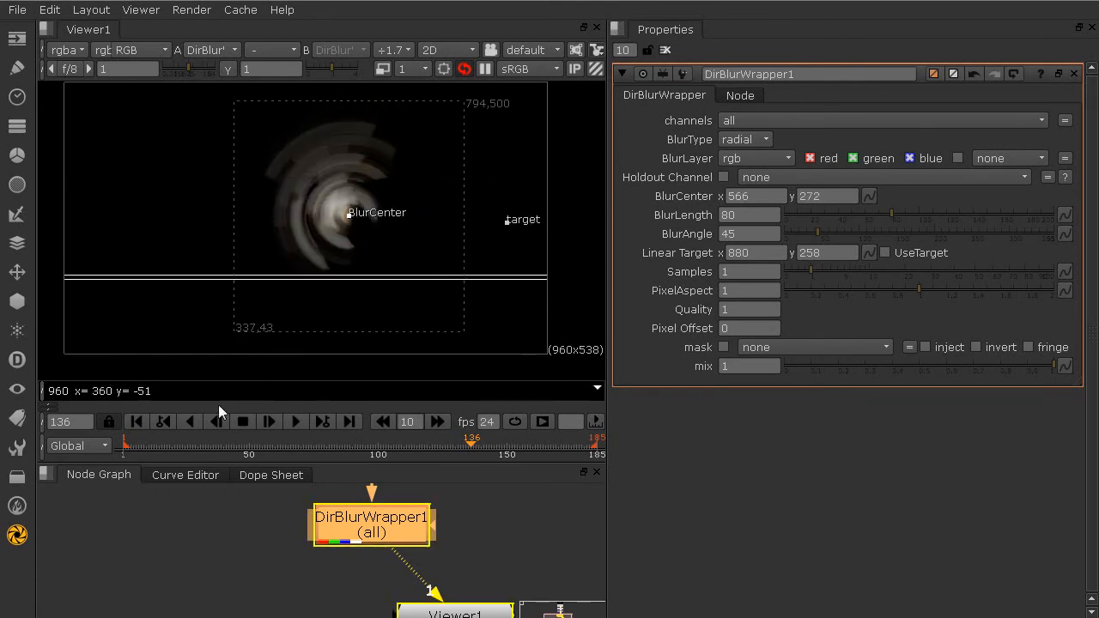
Preview the blur from the first frame, scrub to frame 82 and move the blur center to about 652, 293.
left_click(137, 422)
left_click(297, 422)
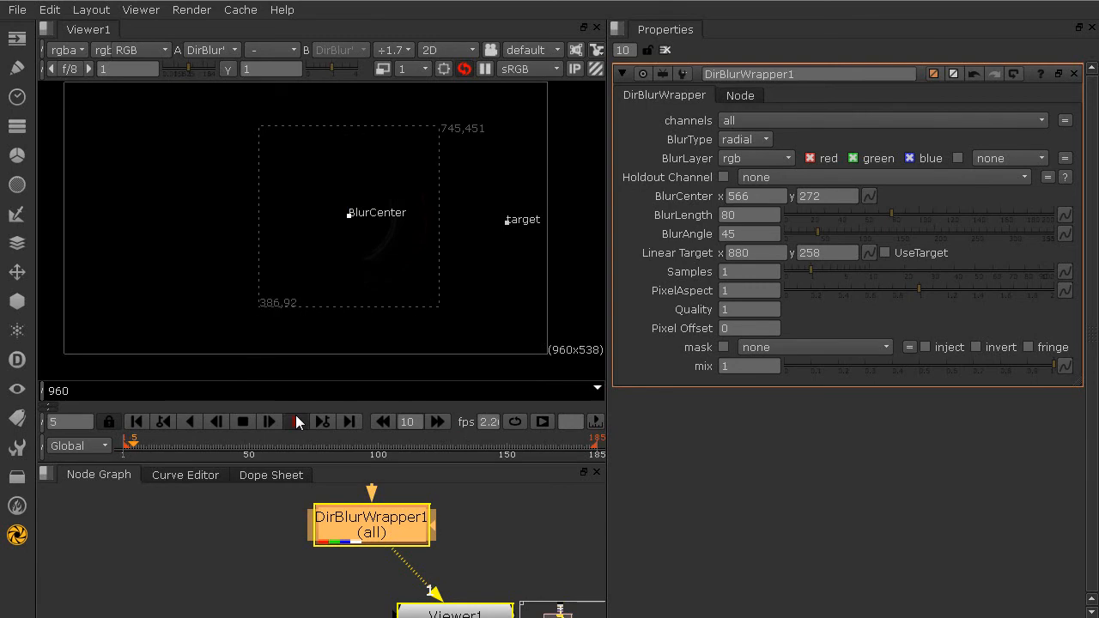
left_click(243, 446)
left_click_drag(243, 446, 331, 445)
left_click_drag(347, 210, 391, 206)
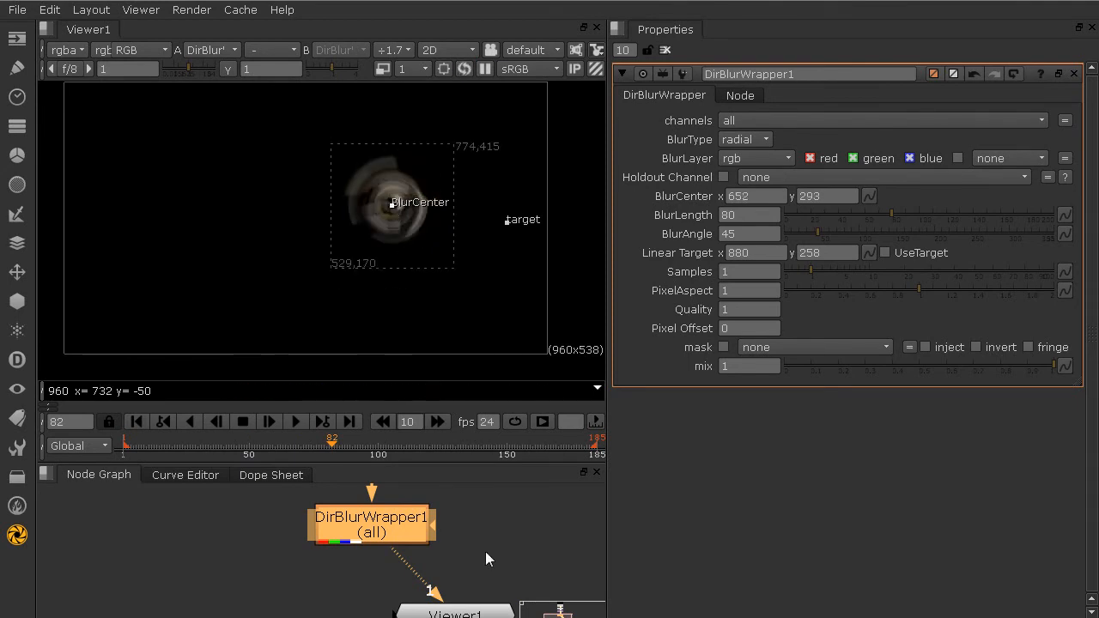
Shift the CurveTool1 and Crop1 nodes aside below Read1 to free space in the node graph.
key("f")
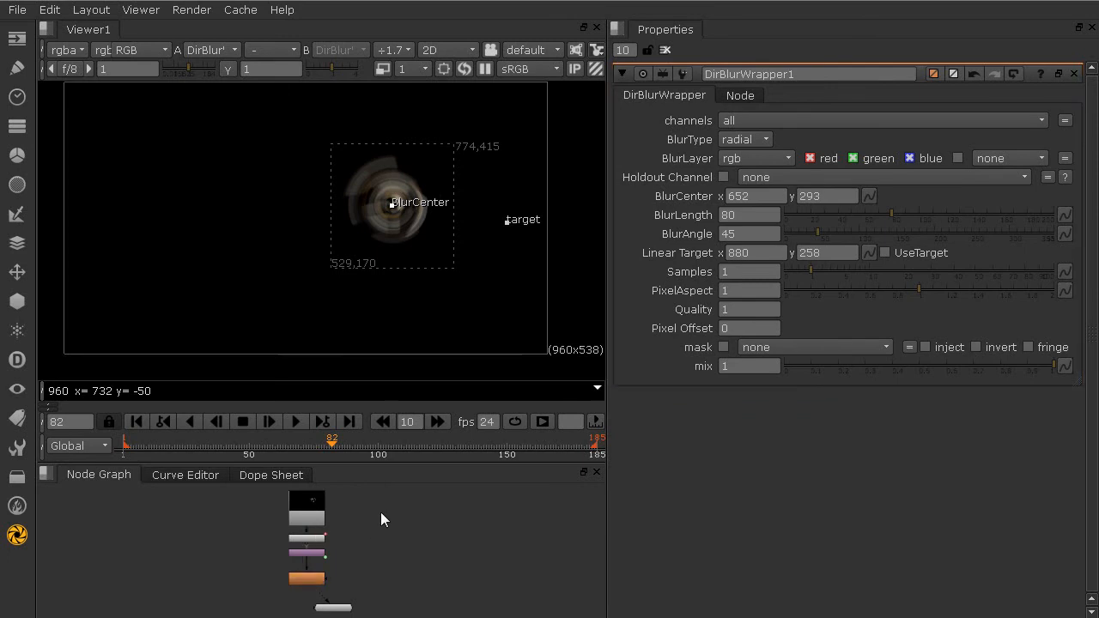
scroll(307, 534, "up", 2)
scroll(307, 534, "up", 3)
left_click(256, 550)
left_click_drag(304, 595, 264, 595)
left_click_drag(279, 552, 279, 559)
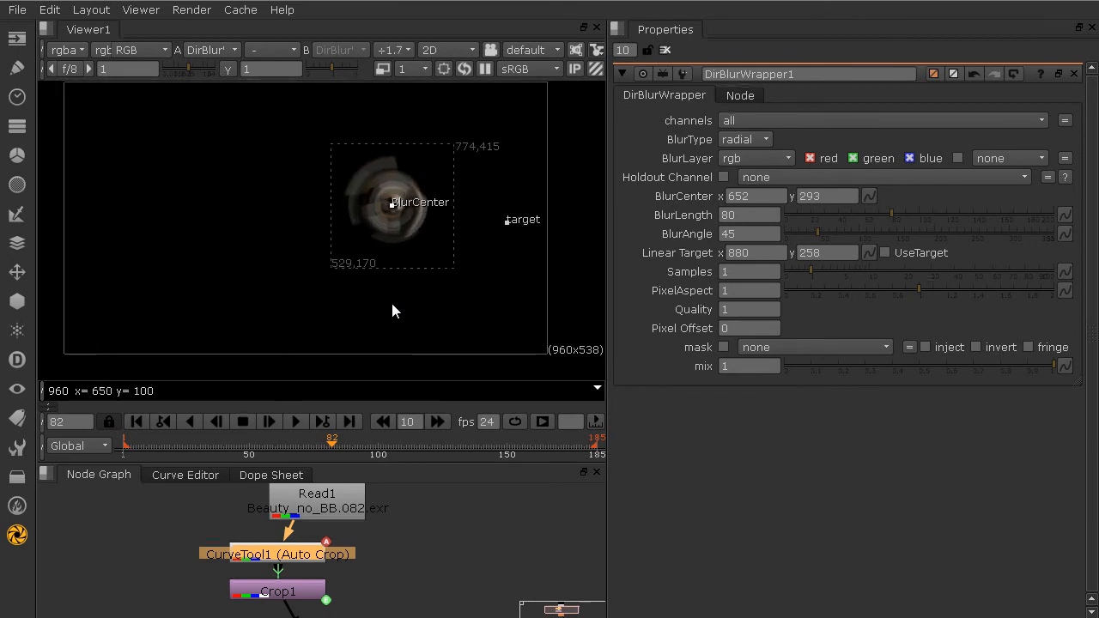
left_click(416, 559)
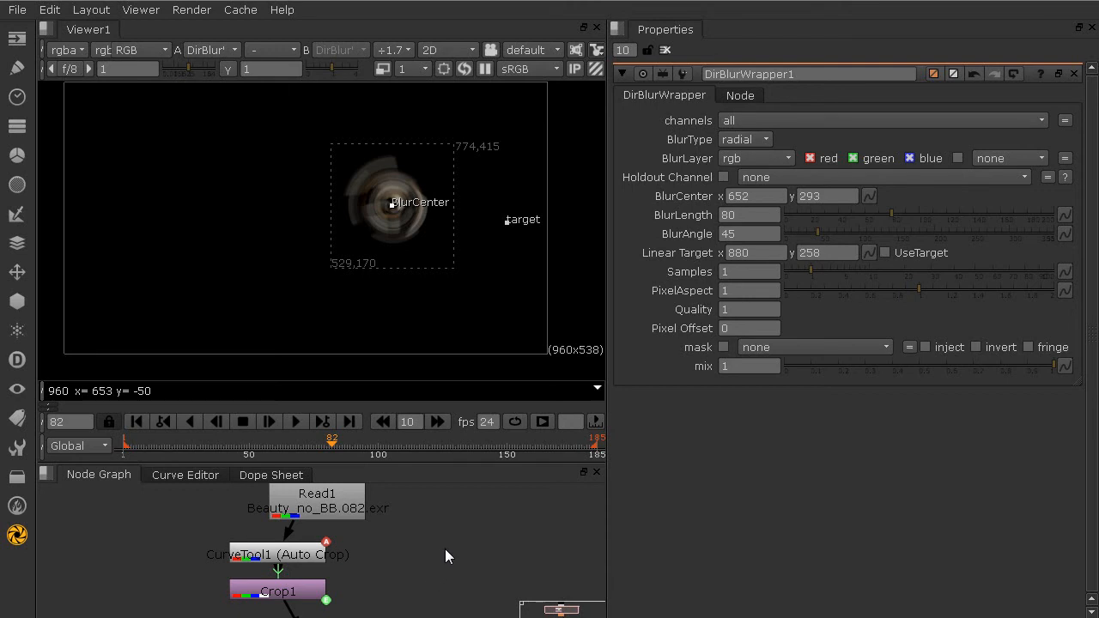
Add a Write node beside CurveTool1 and connect its input to Read1.
key("w")
left_click_drag(437, 552, 343, 507)
left_click_drag(447, 556, 451, 548)
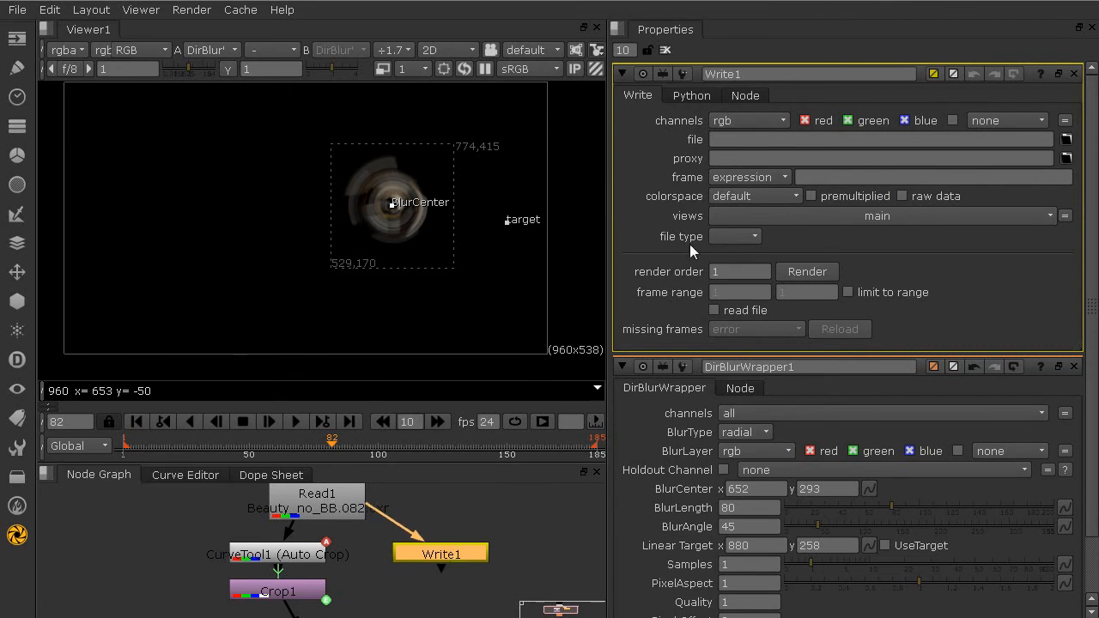
Set Write1's output file to C:/project_files/Footage/Infiltrator_Beauty/cropped/cropped.###.exr and enable the EXR autocrop option.
left_click(1064, 143)
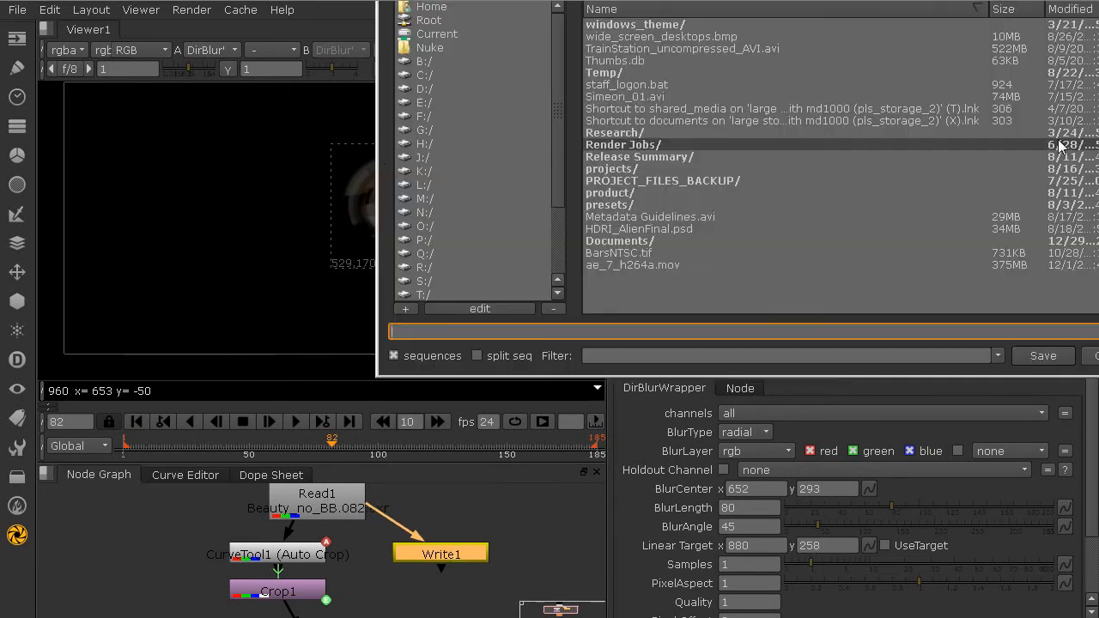
left_click(423, 75)
scroll(653, 167, "down", 1)
double_click(644, 156)
double_click(650, 36)
double_click(631, 72)
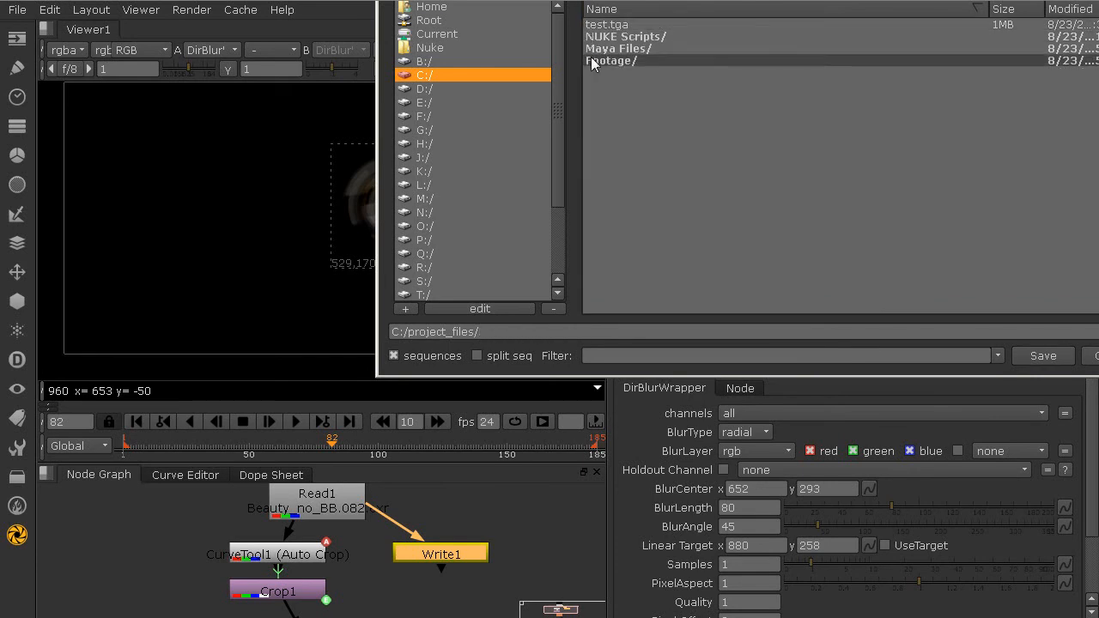
double_click(601, 48)
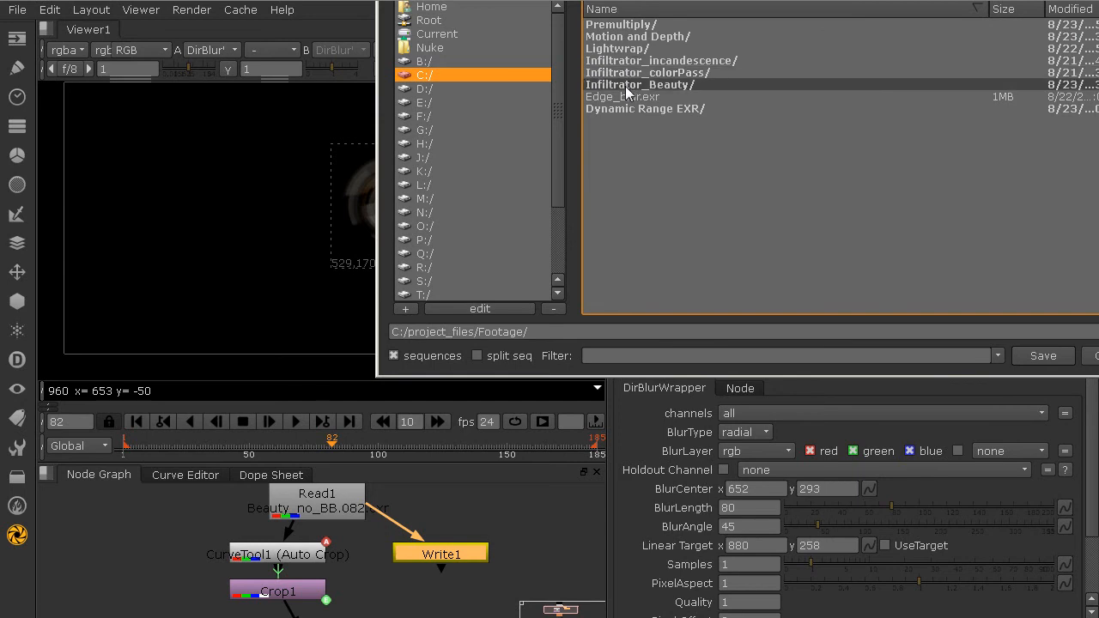
double_click(631, 85)
double_click(626, 25)
double_click(626, 26)
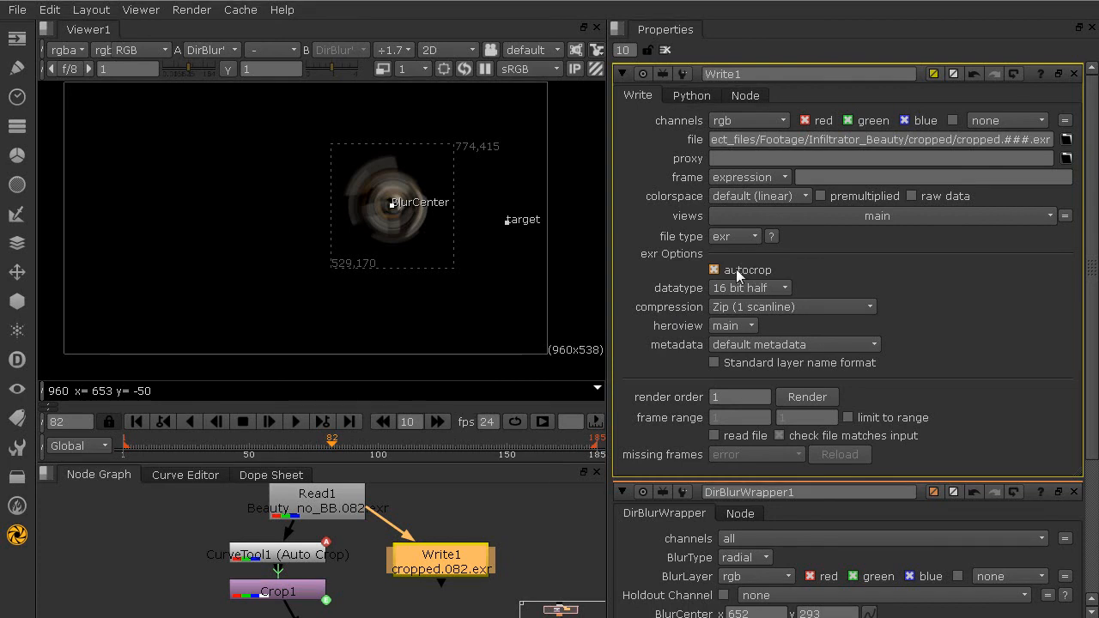
Render the Write1 node to produce the cropped EXR sequence for frames 1-185.
left_click_drag(431, 574, 457, 577)
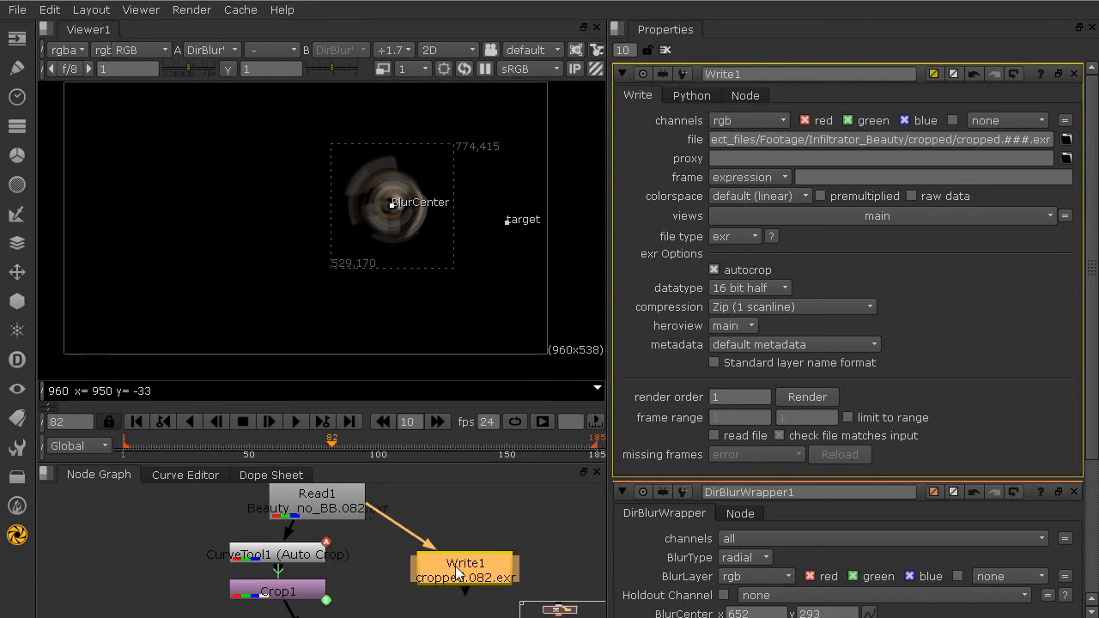
key("F7")
left_click(435, 610)
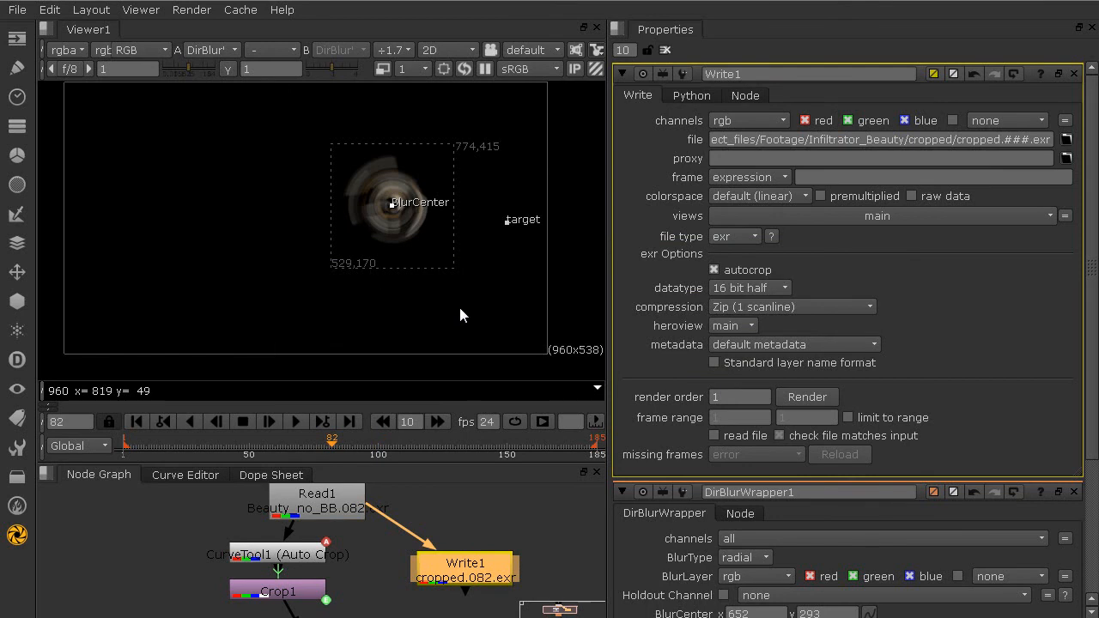
Disconnect Write1 from Read1 and try to read the rendered cropped.###.exr back through its read file option.
left_click(472, 520)
left_click_drag(489, 570, 511, 549)
left_click_drag(396, 520, 454, 504)
left_click(743, 436)
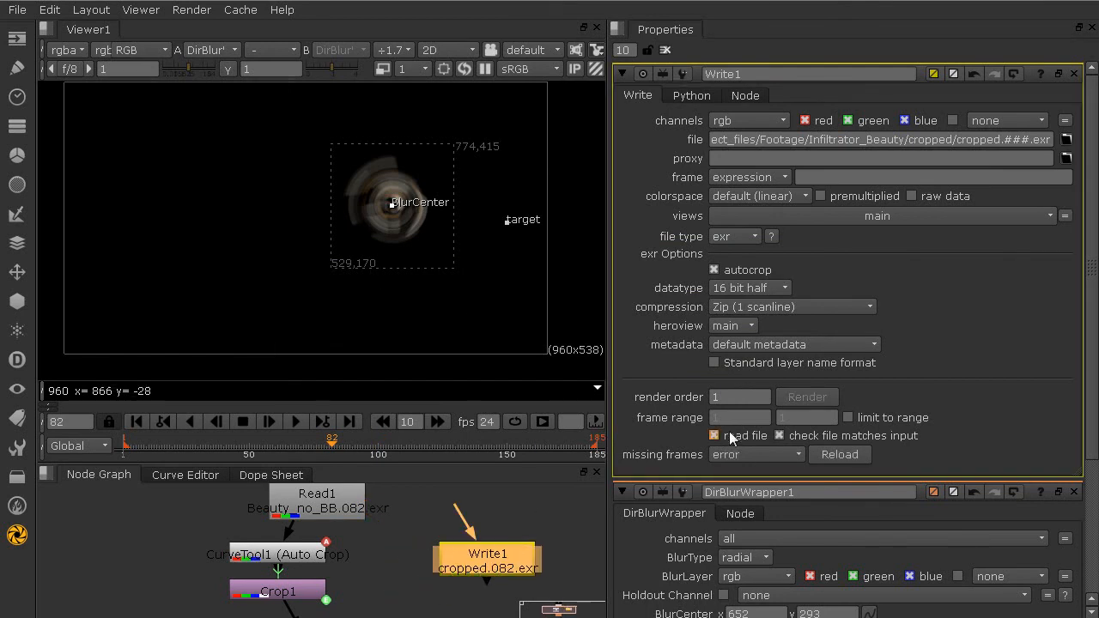
left_click(483, 587)
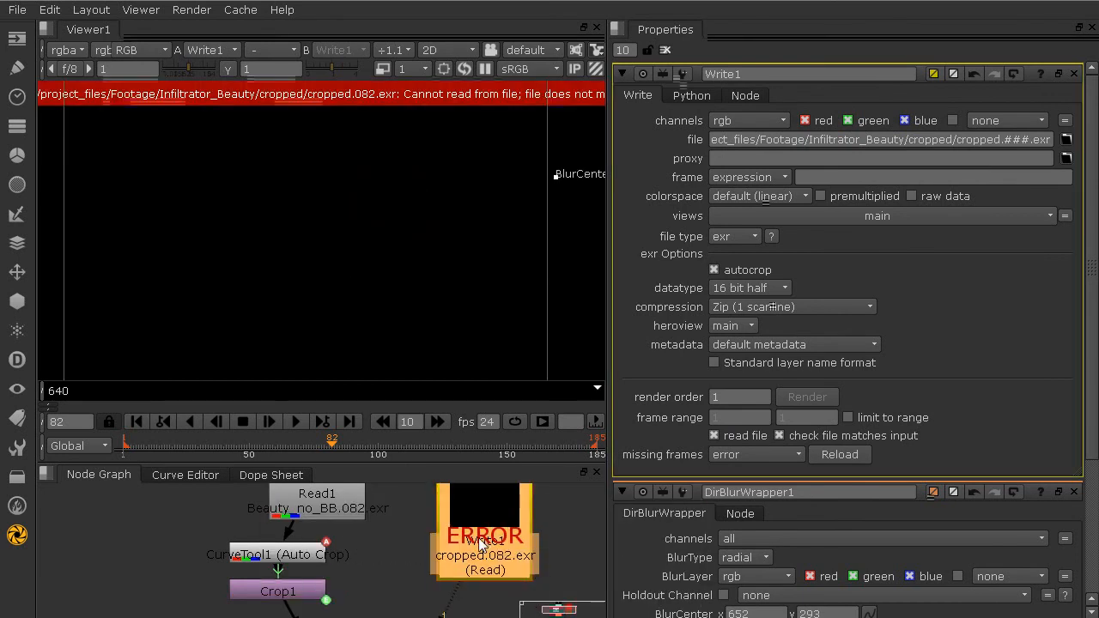
left_click(1067, 140)
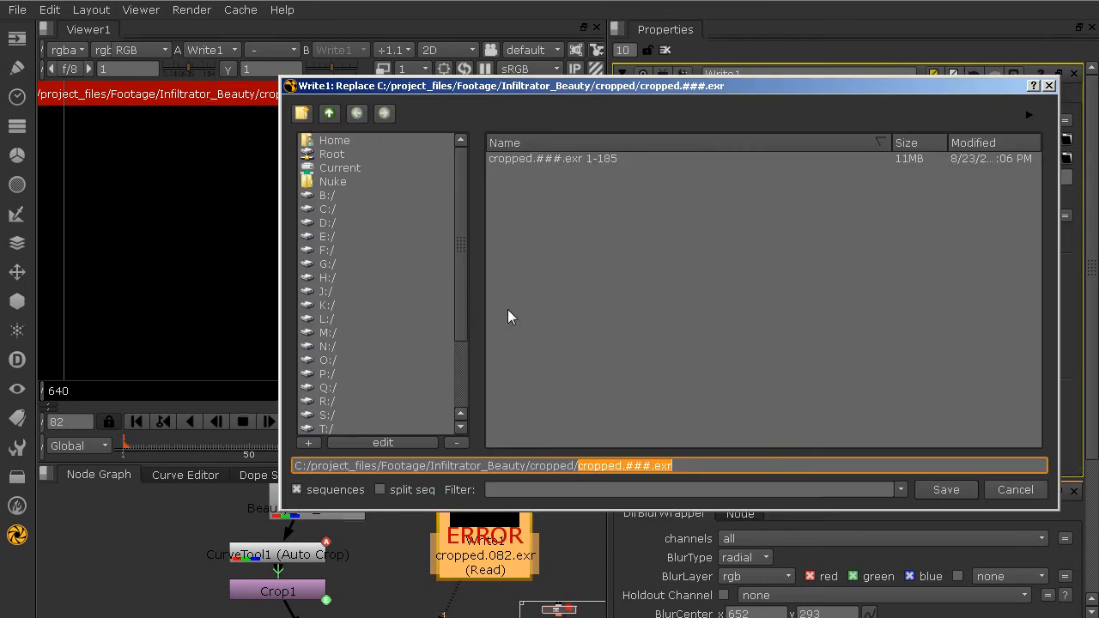
double_click(533, 158)
left_click(527, 189)
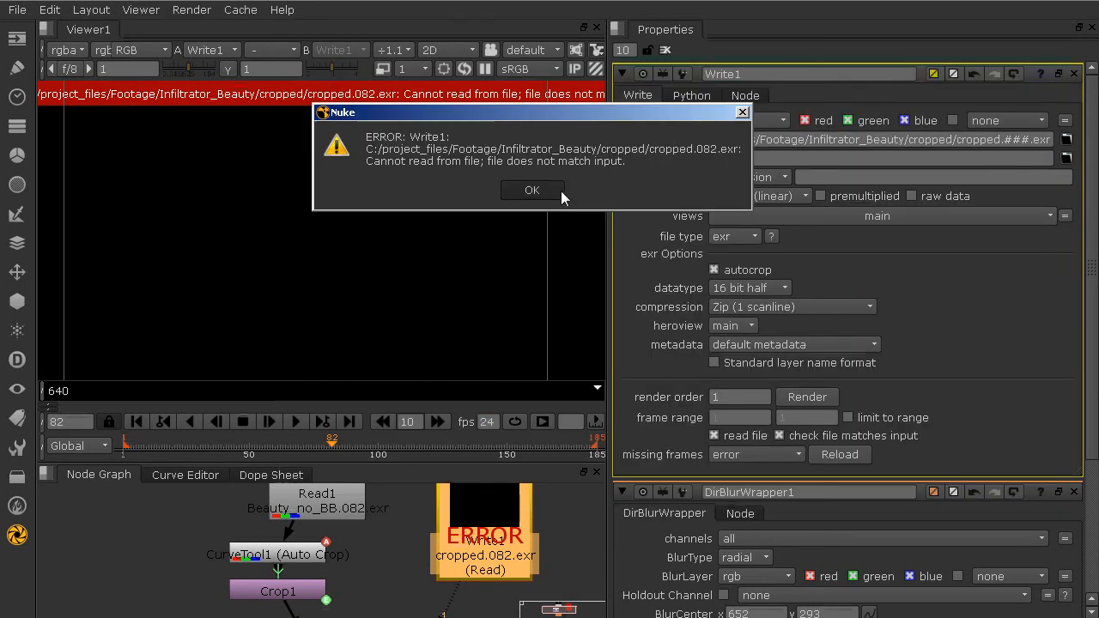
Replace Write1 with a Read node for the cropped.###.exr sequence and scrub to frame 131 to check its bounding box.
key("Delete")
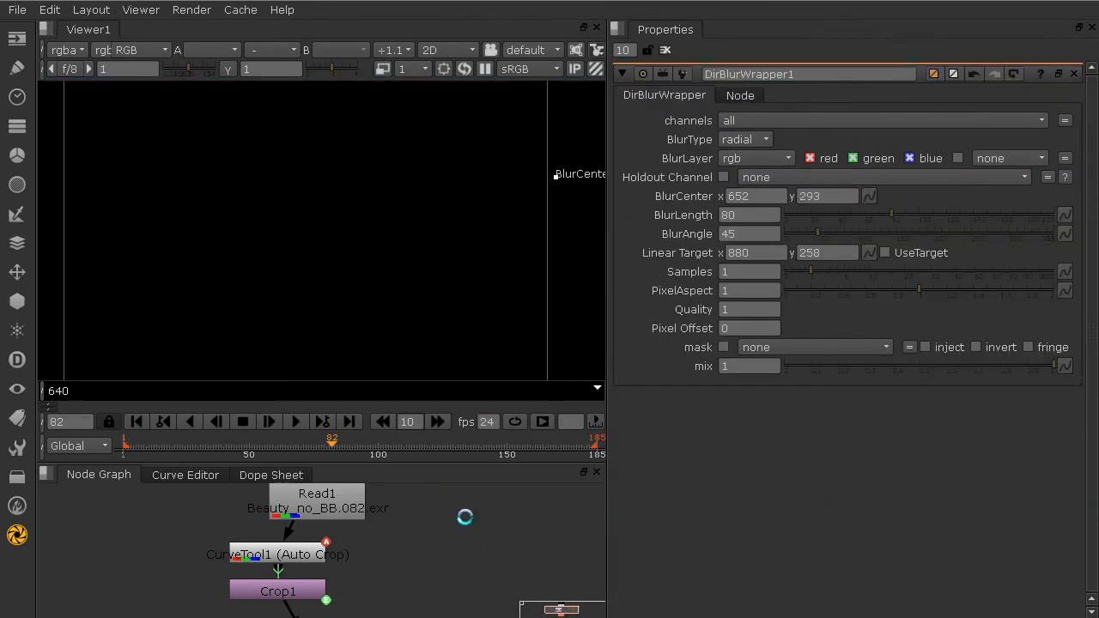
key("r")
double_click(355, 400)
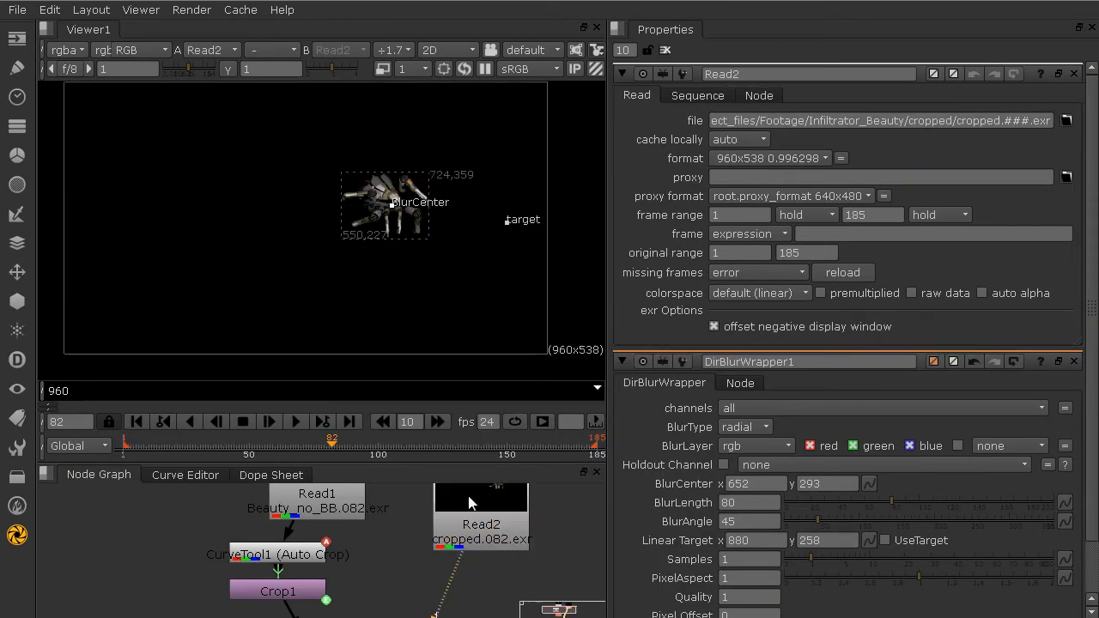
scroll(396, 309, "down", 1)
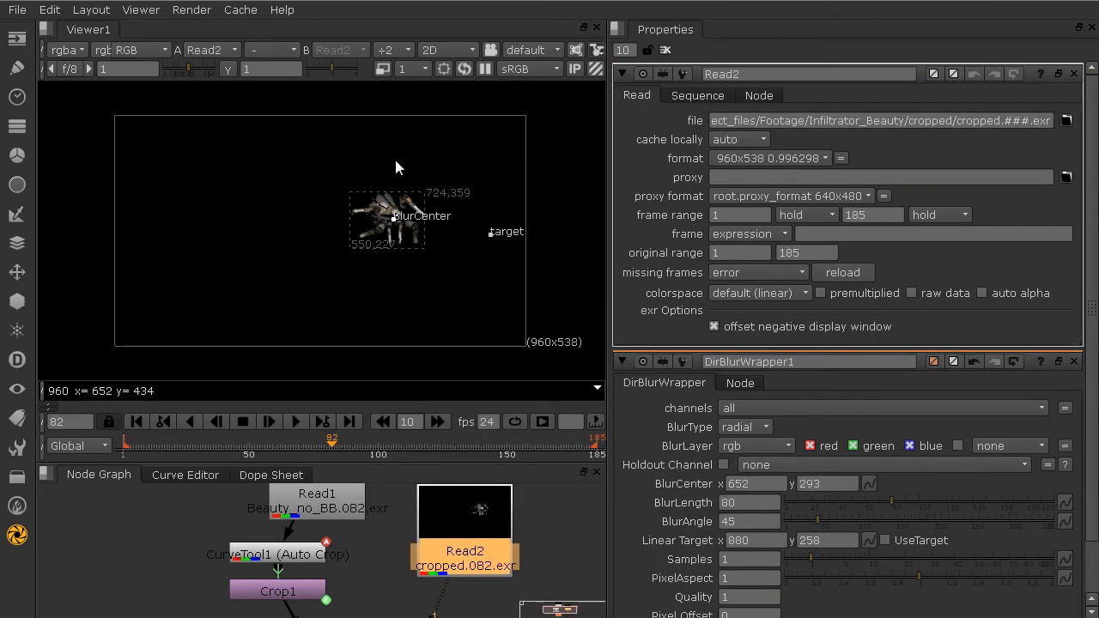
mouse_move(204, 442)
left_mouse_down()
mouse_move(539, 454)
mouse_move(532, 464)
mouse_move(431, 475)
mouse_move(144, 473)
mouse_move(458, 477)
left_mouse_up()
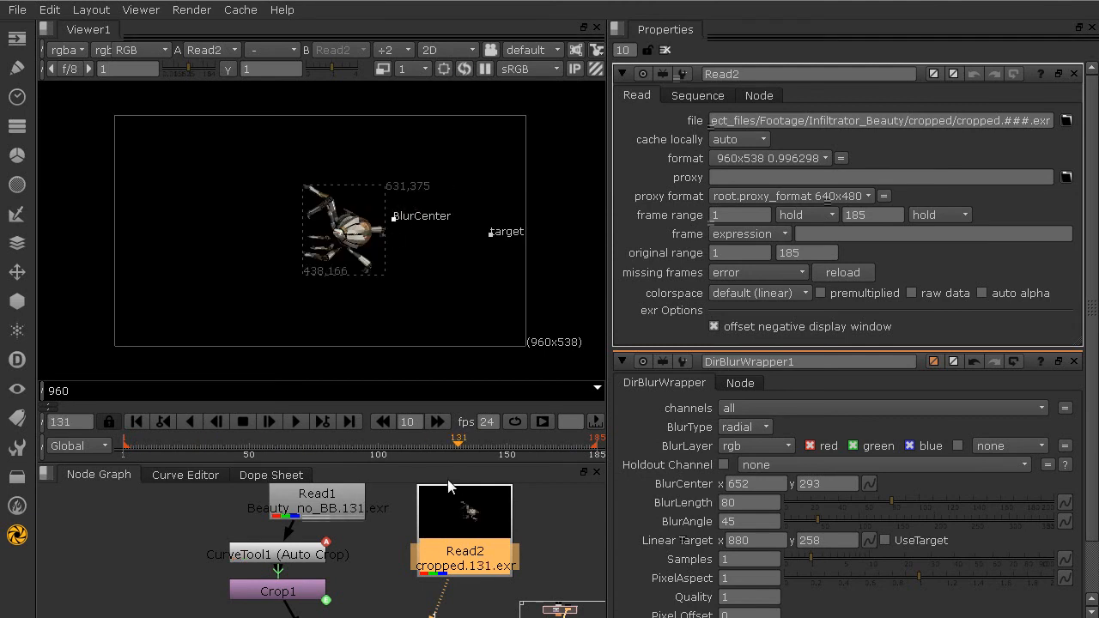
Compare the size on disk of the cropped folder with that of the original Beauty_no_BB EXR files.
left_click_drag(463, 617, 254, 205)
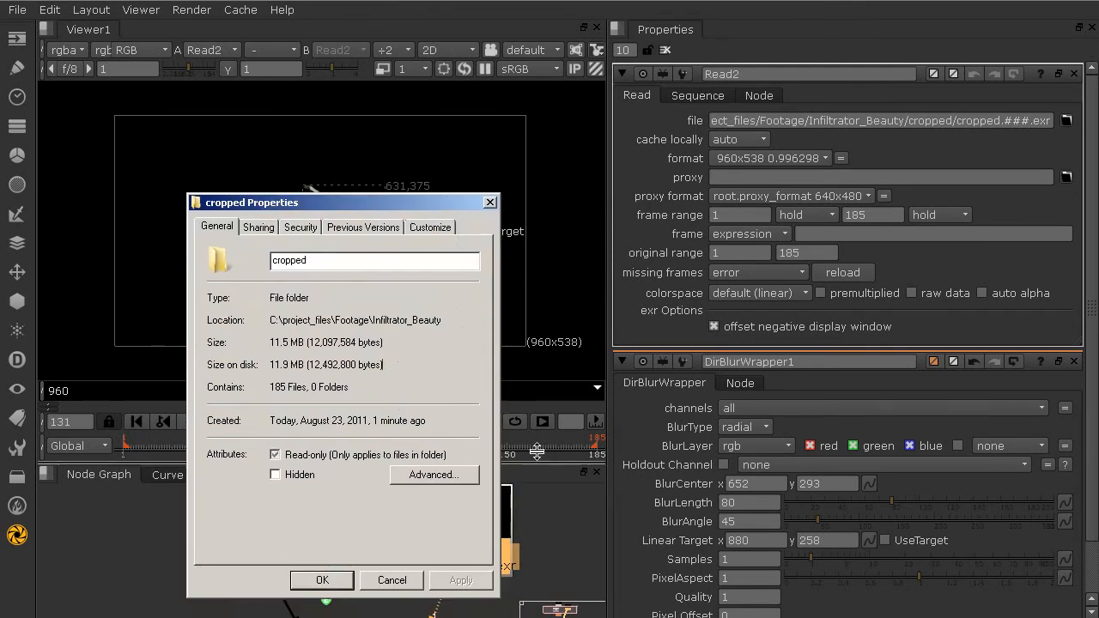
left_click_drag(656, 617, 633, 202)
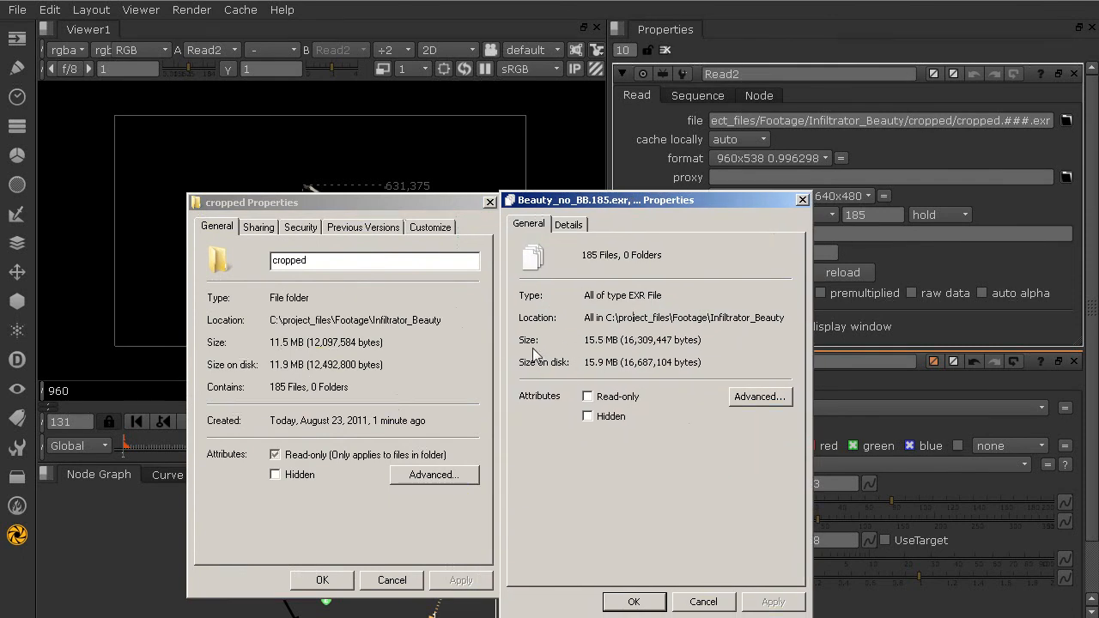
left_click(274, 364)
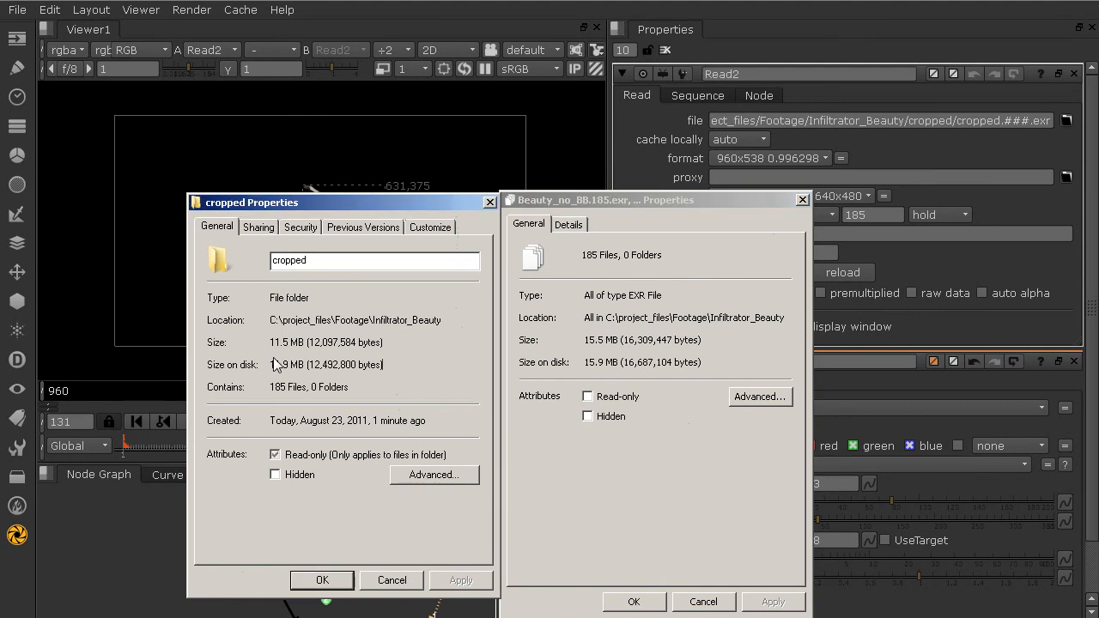
Check the file size of the original Beauty_no_BB EXR files and close both file properties windows.
left_click(609, 343)
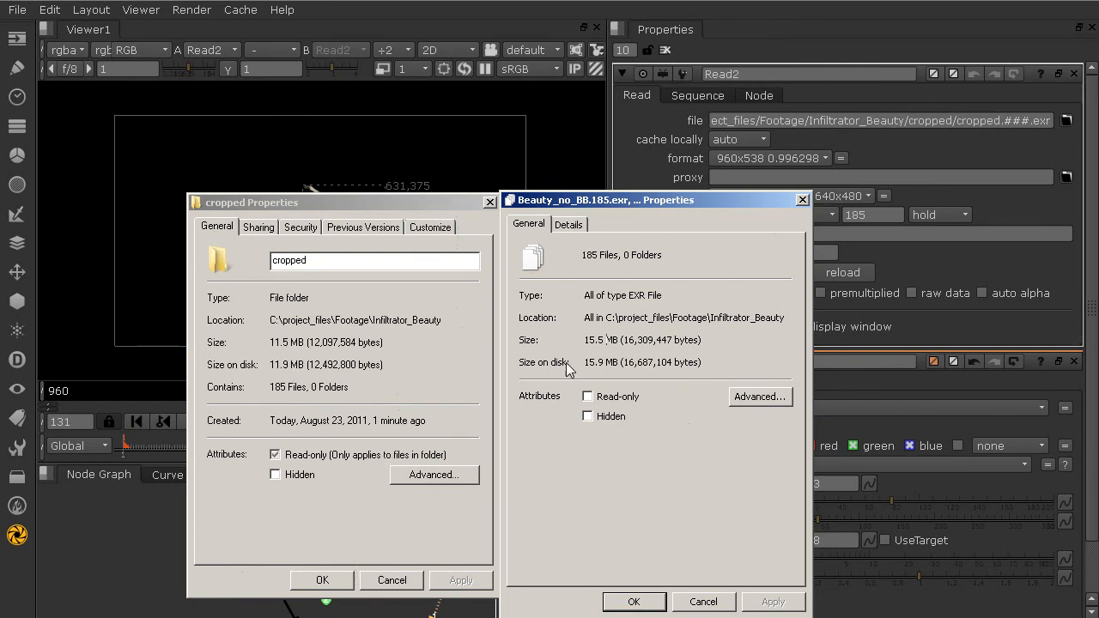
left_click(391, 579)
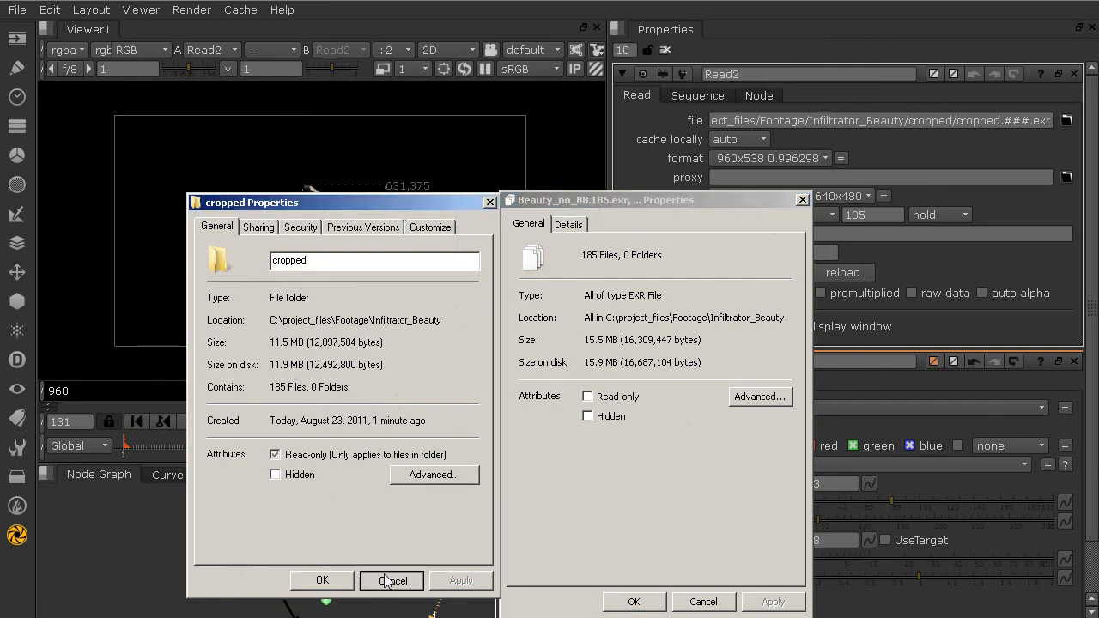
left_click(703, 601)
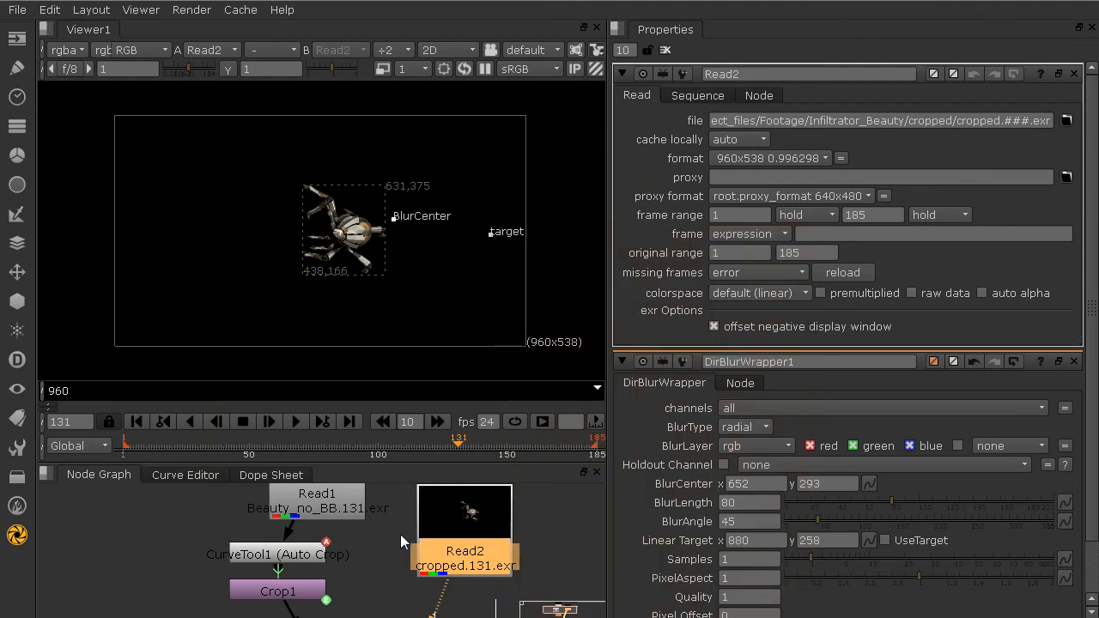
Space out the nodes around CurveTool1 and Crop1 and save these two as a ToolSet named CurveCrop.
left_click_drag(428, 550, 544, 551)
left_click_drag(140, 539, 370, 606)
left_click_drag(303, 591, 231, 595)
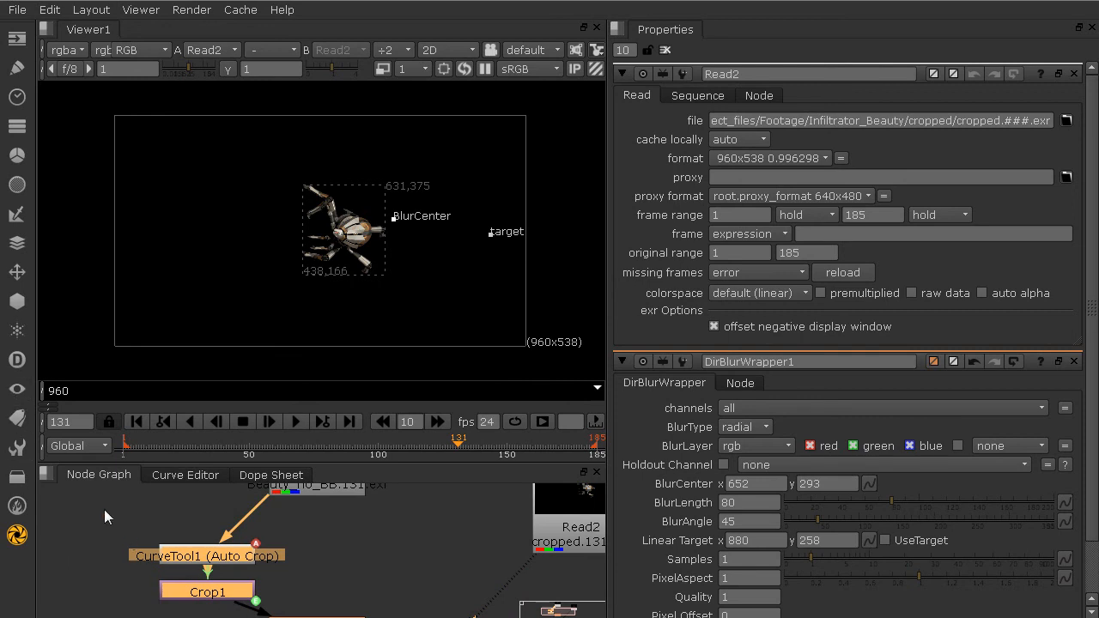
left_click(17, 447)
left_click(81, 447)
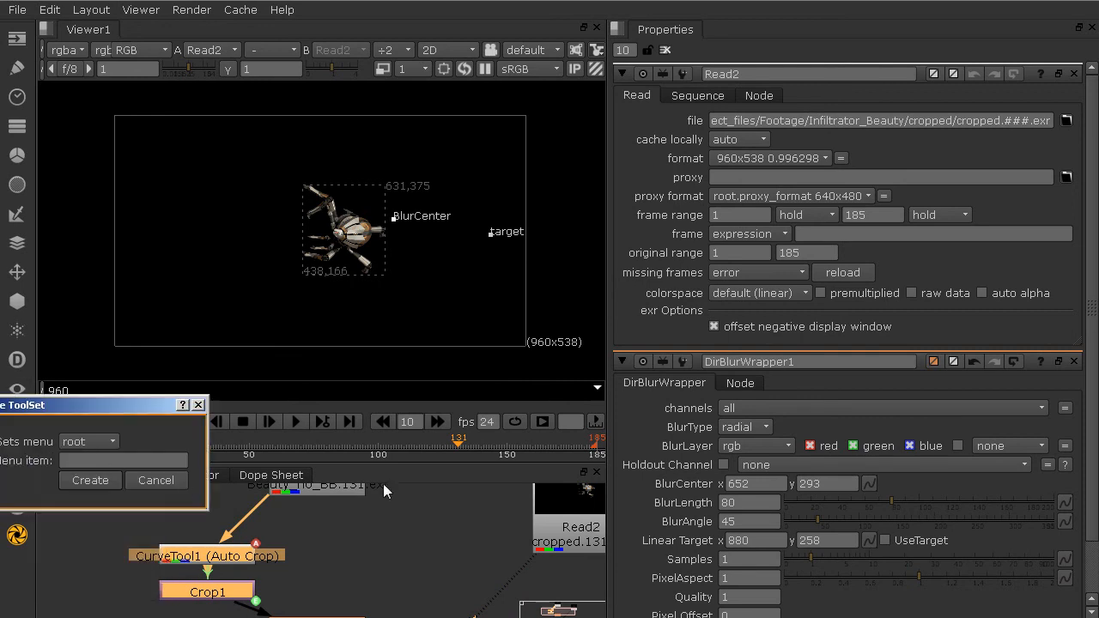
left_click(86, 486)
left_click(167, 514)
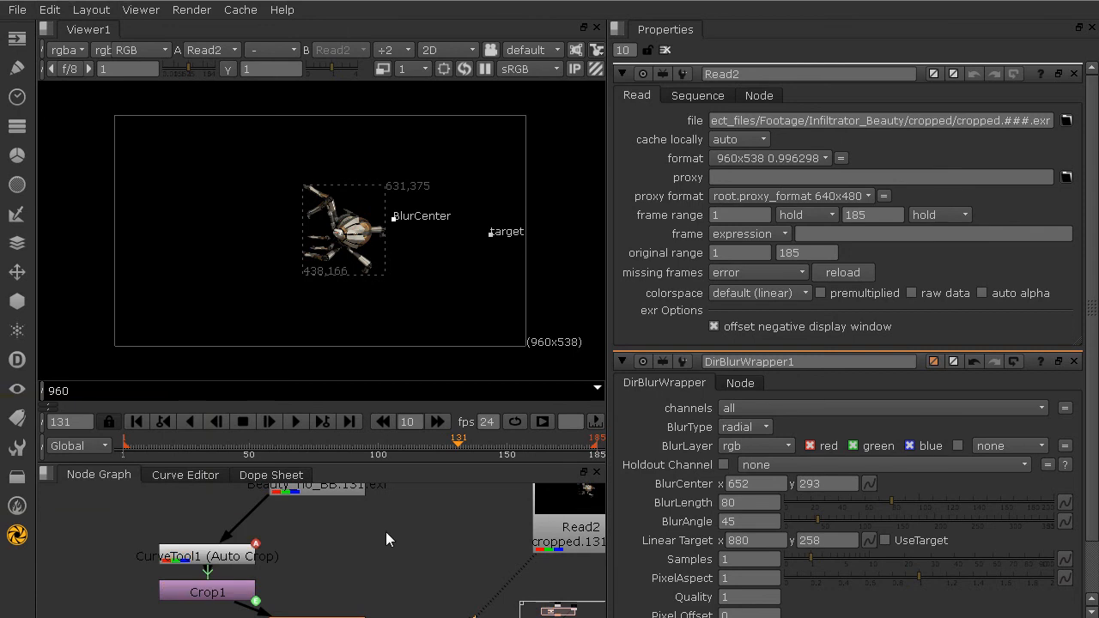
Add the CurveCrop ToolSet to the node graph and connect its CurveTool to the Beauty_no_BB Read1 node.
key("Tab")
type("cur")
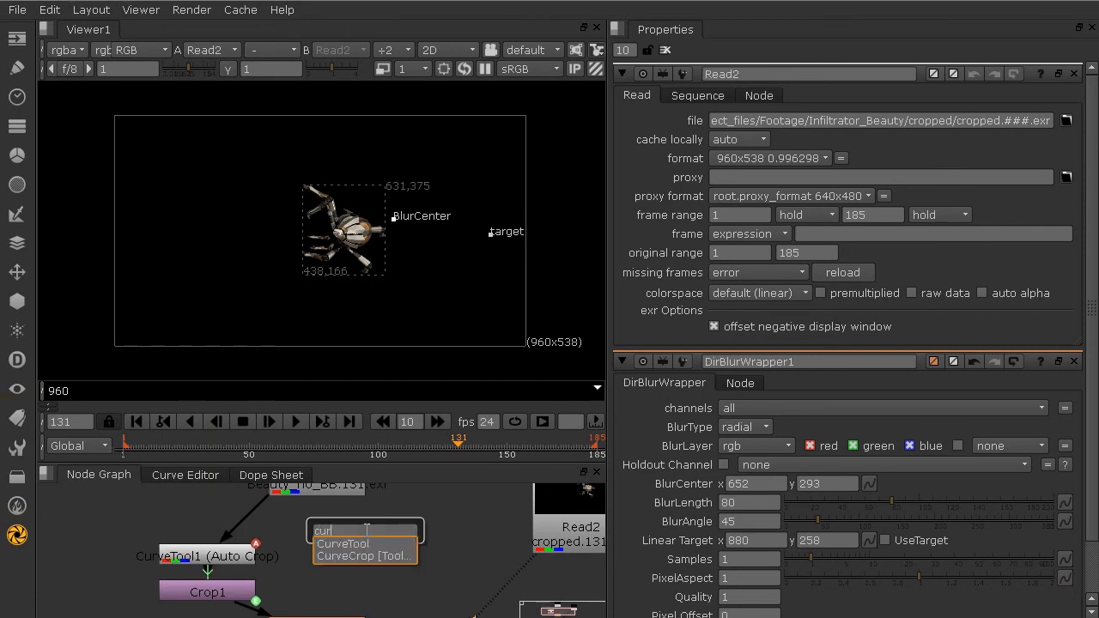
key("Down")
key("Down")
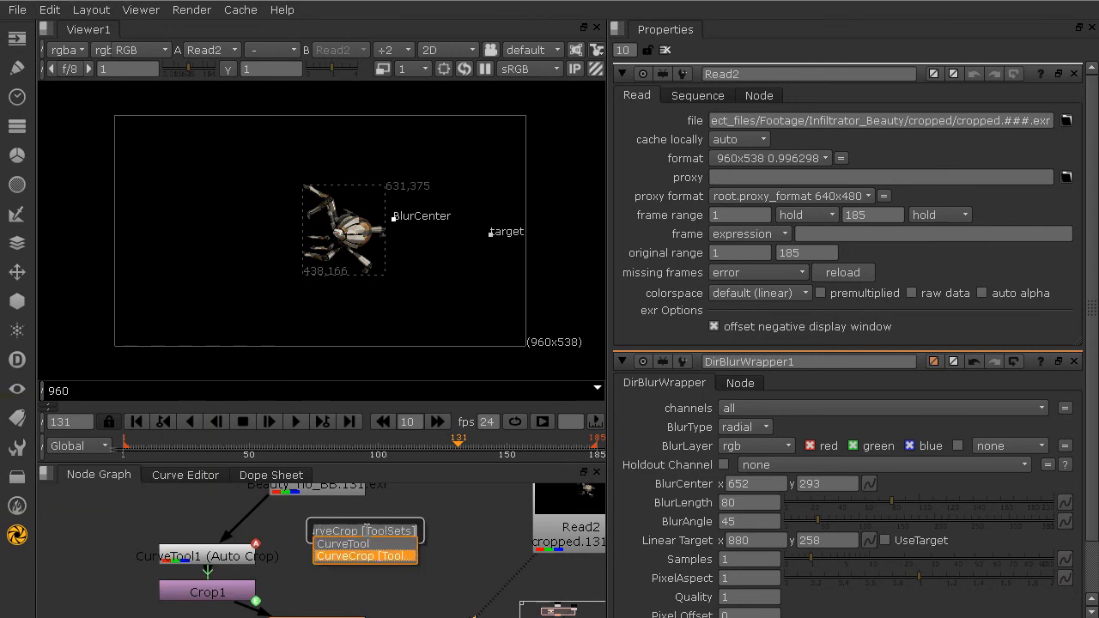
key("Return")
left_click_drag(390, 521, 388, 550)
left_click(388, 523)
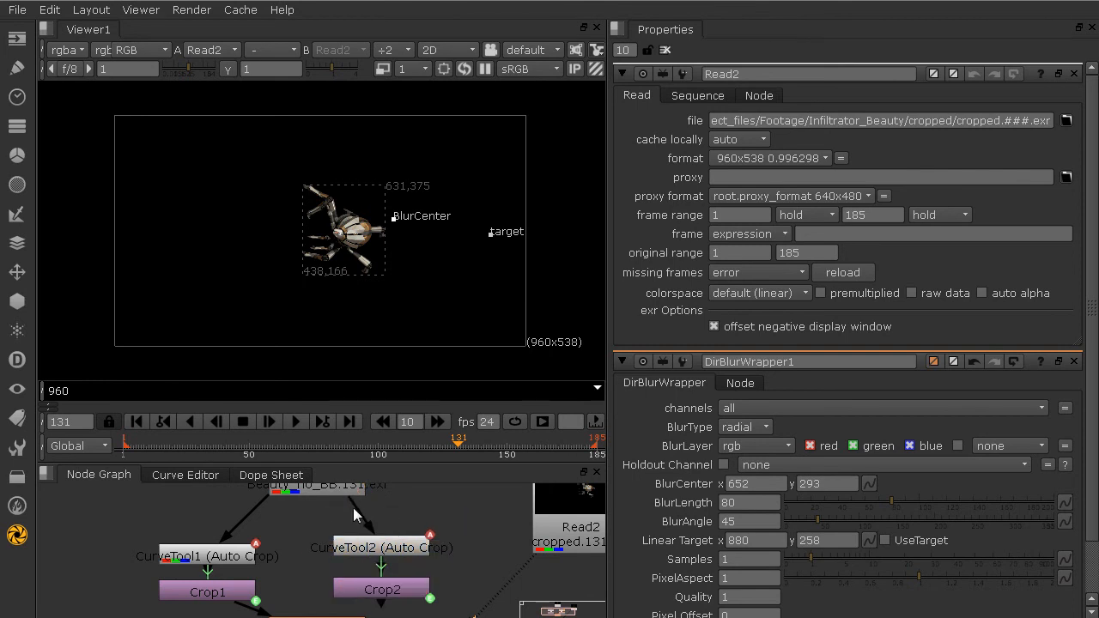
Run the Auto Crop analysis of CurveTool2 over frames 1-185.
double_click(371, 547)
left_click(939, 121)
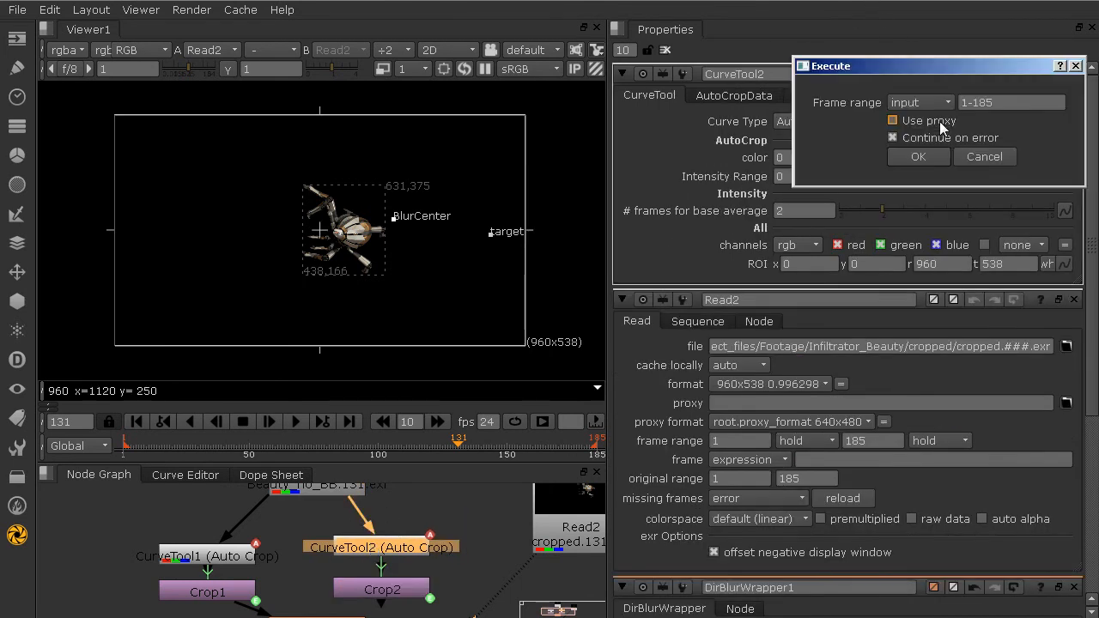
key("Return")
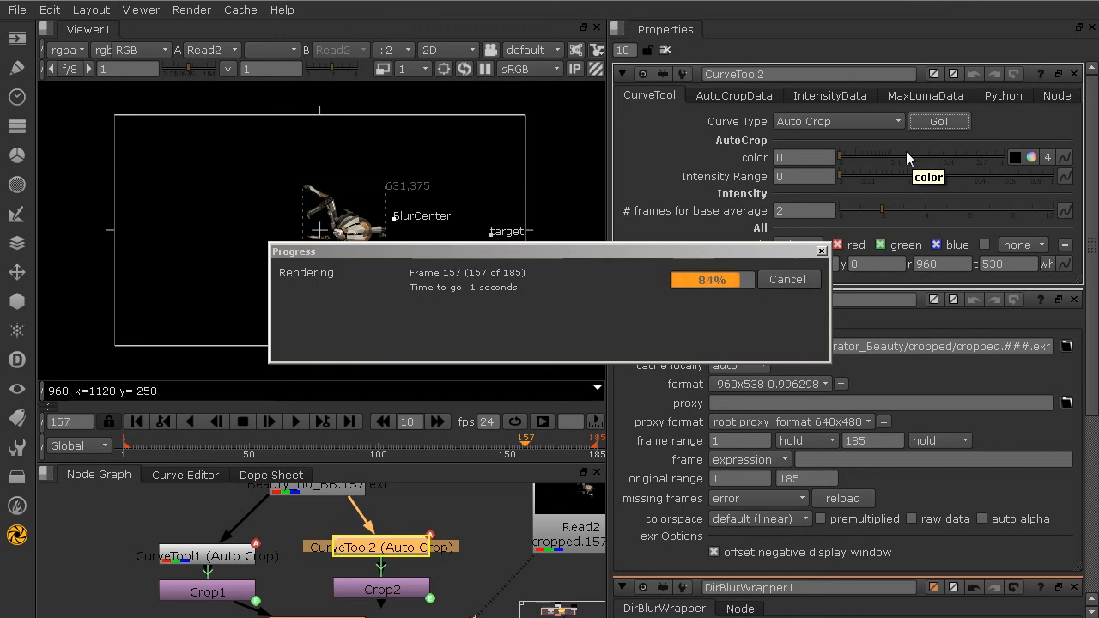
View the output of Crop2 and play the sequence from the first frame to check the bounding box.
left_click(404, 588)
key("1")
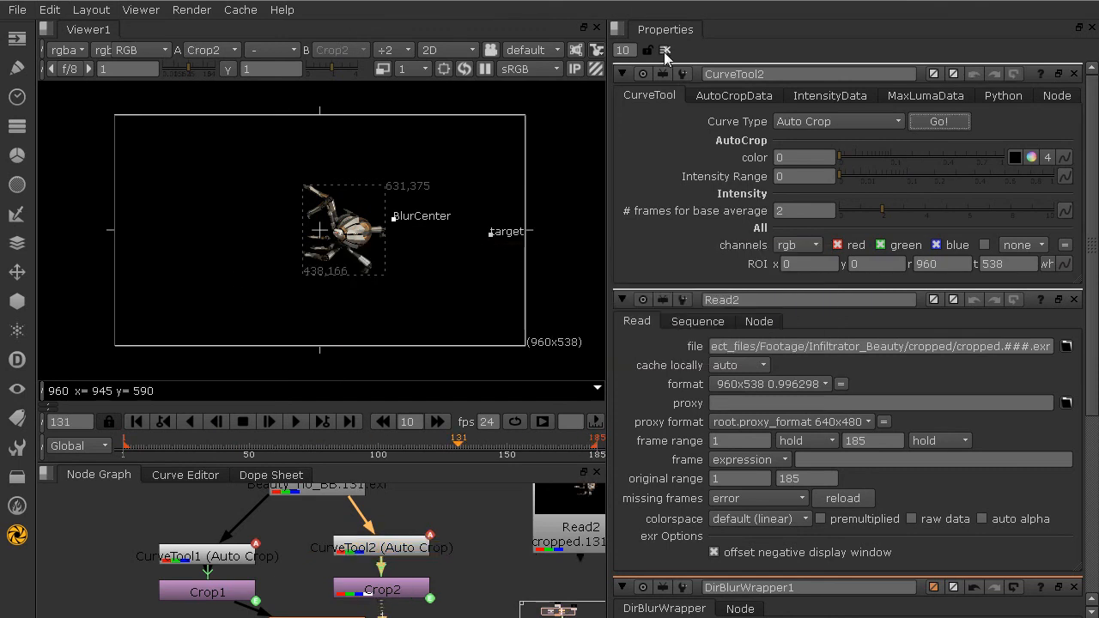
left_click(137, 422)
left_click(297, 422)
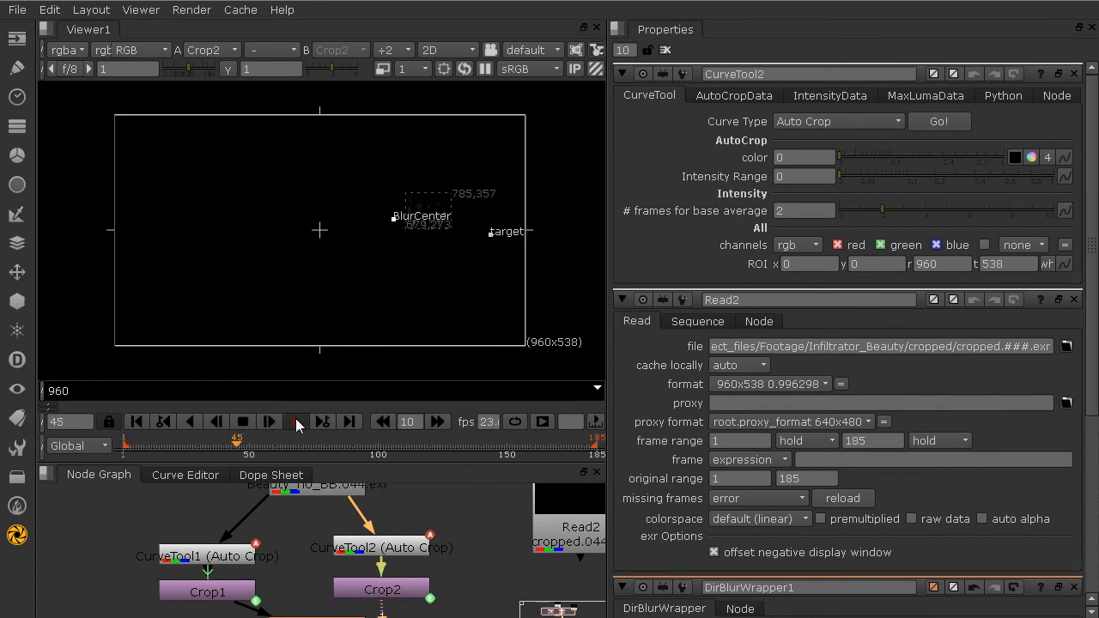
left_click(297, 421)
Play on with Crop2's properties open to examine its animated box values, and close all node properties.
double_click(335, 589)
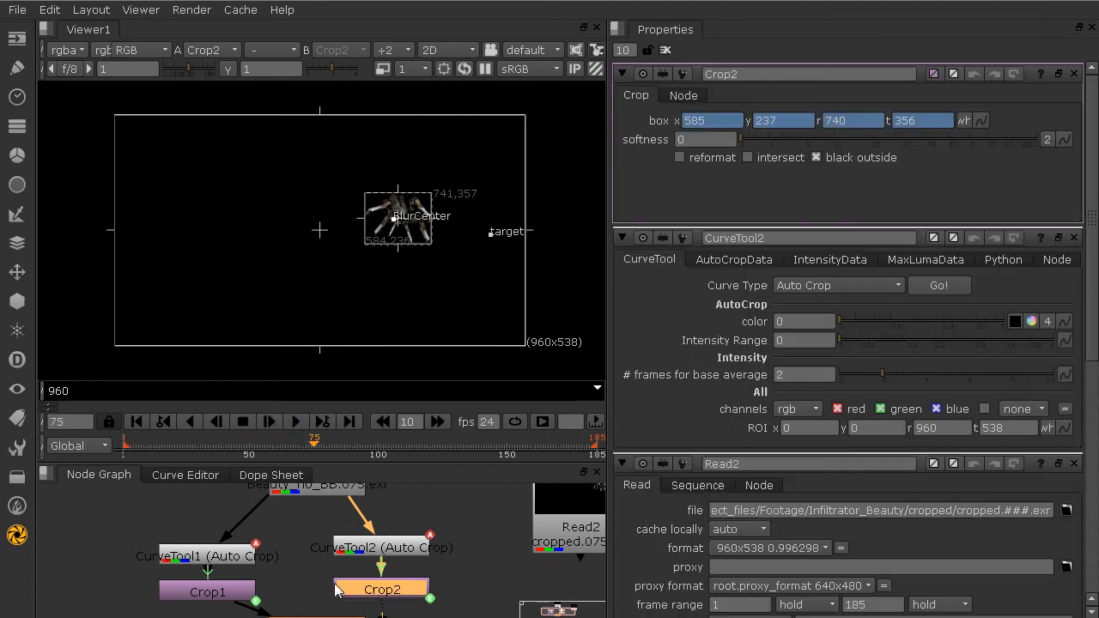
left_click(297, 421)
left_click(297, 421)
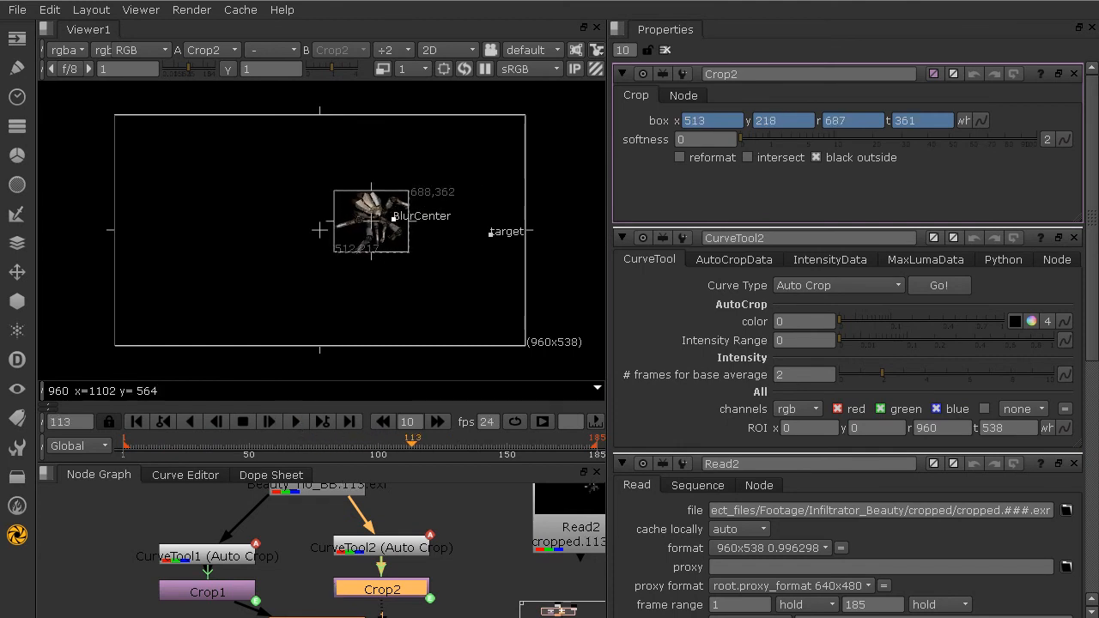
left_click(666, 51)
left_click_drag(259, 440, 424, 447)
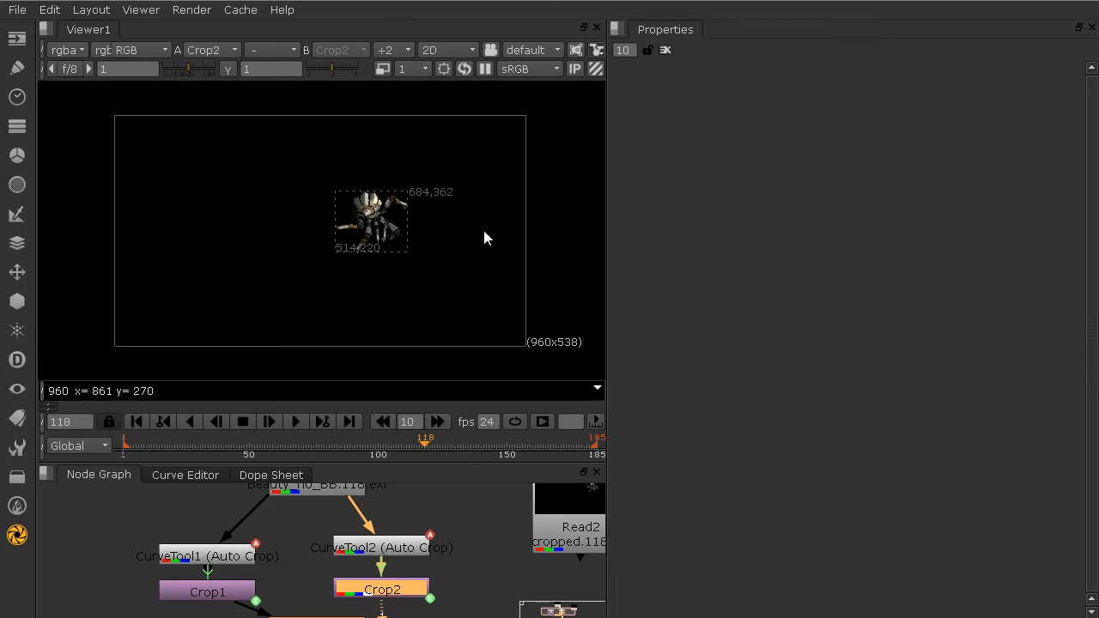